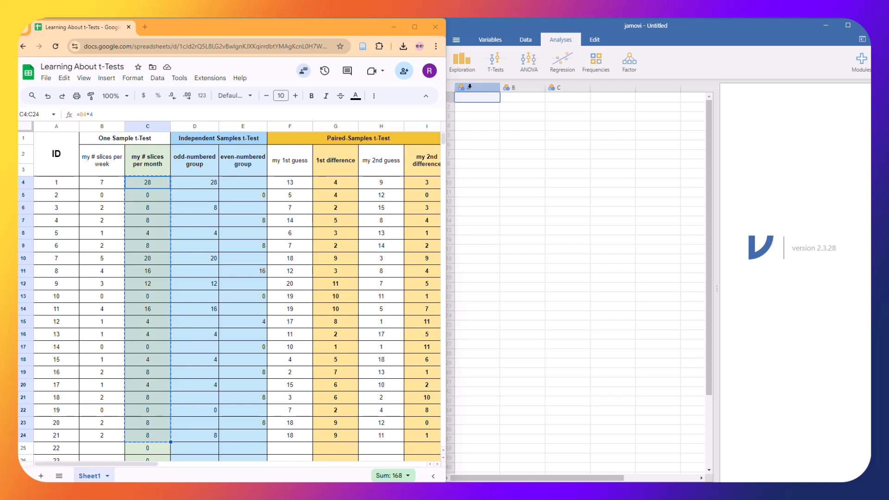
# Step: Rename variable A as id, describe it as "participant's id", and set its measure type to ID
pyautogui.doubleClick(469, 86)
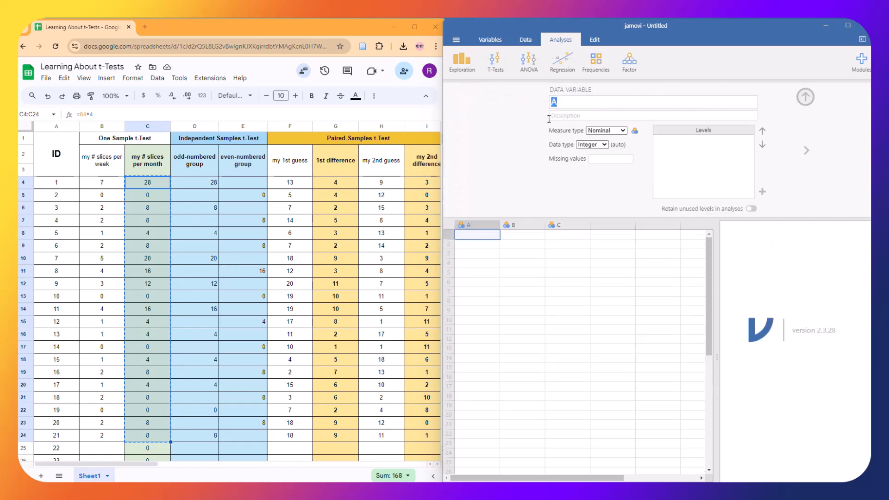
pyautogui.write('id')
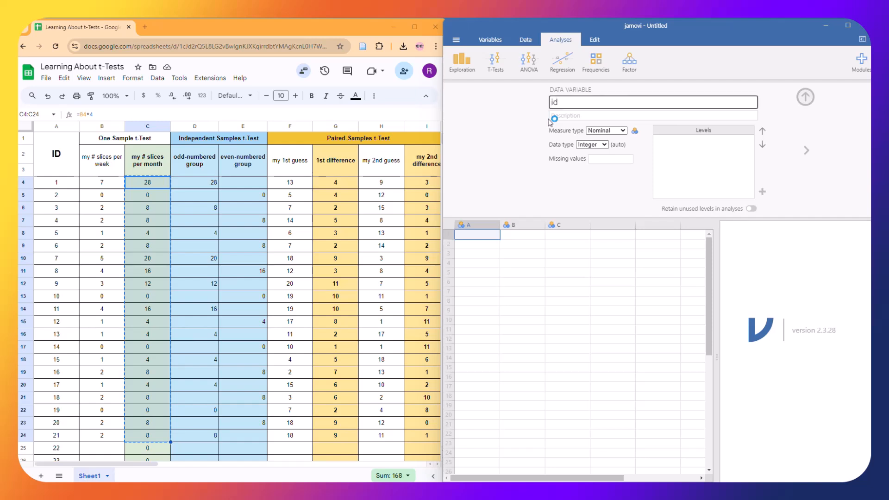
pyautogui.press('Tab')
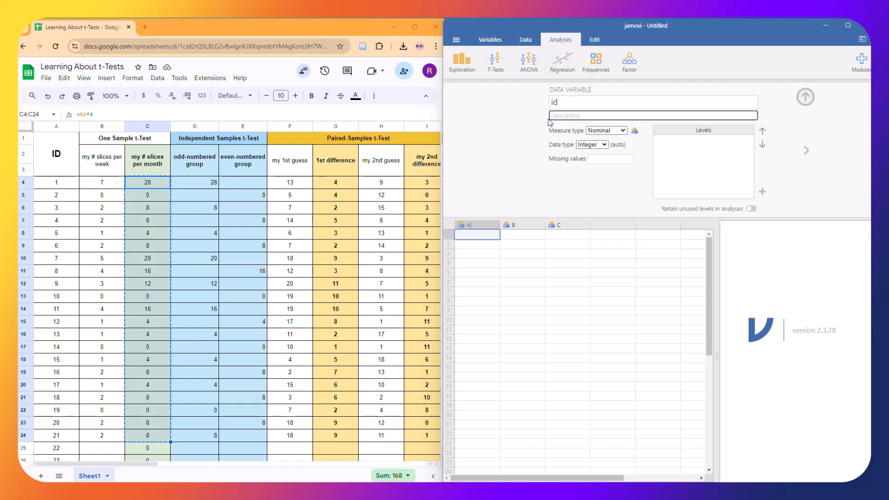
pyautogui.write("participant's id")
pyautogui.click(623, 131)
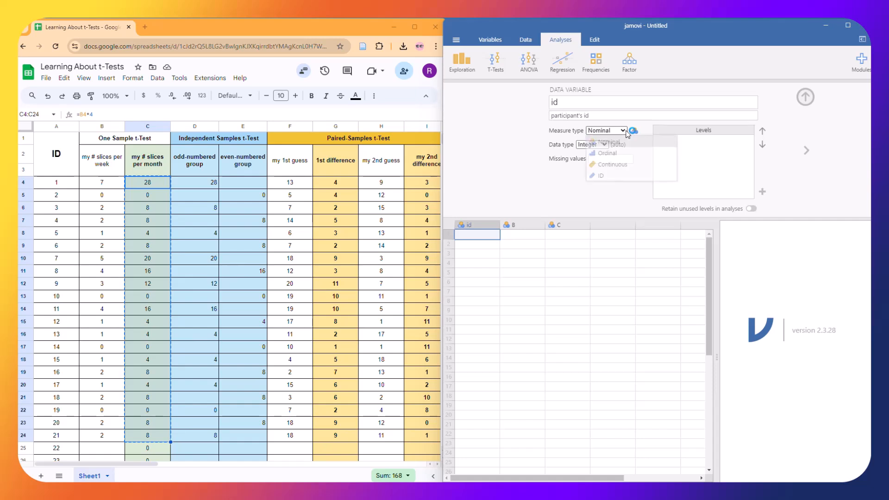
pyautogui.click(602, 176)
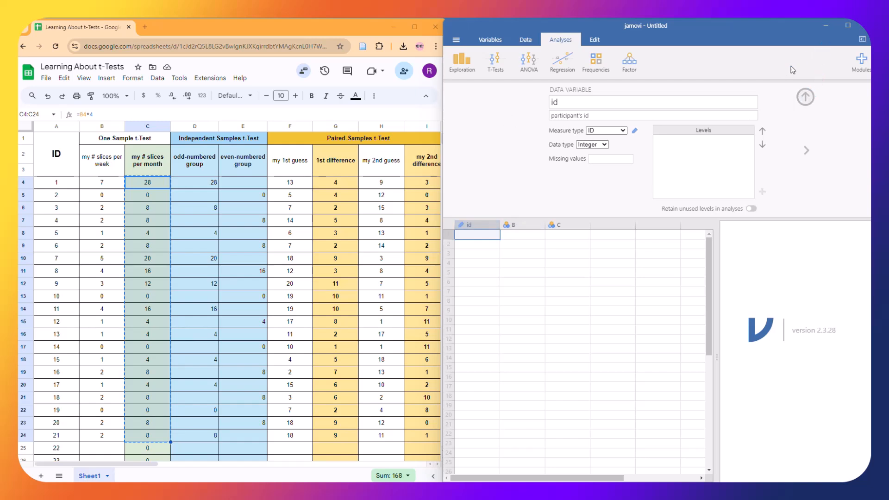
# Step: Rename variable B as group and describe it as "odd or even numbered participant"
pyautogui.click(807, 150)
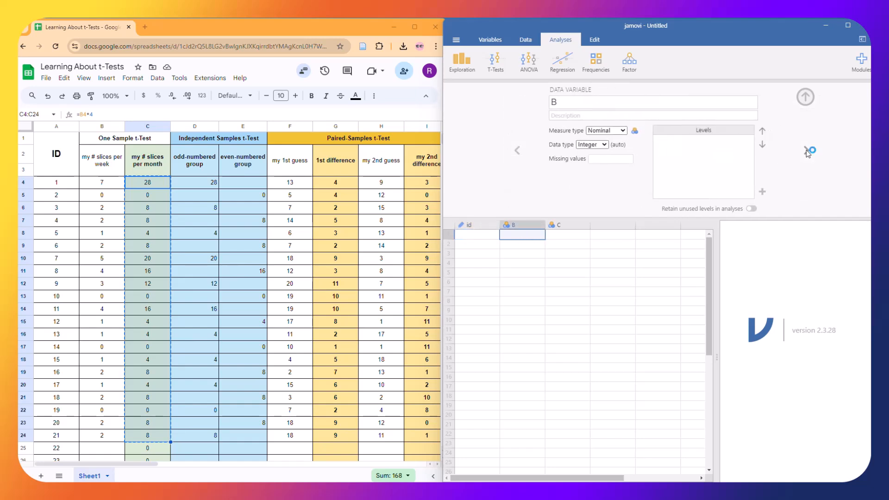
pyautogui.doubleClick(578, 102)
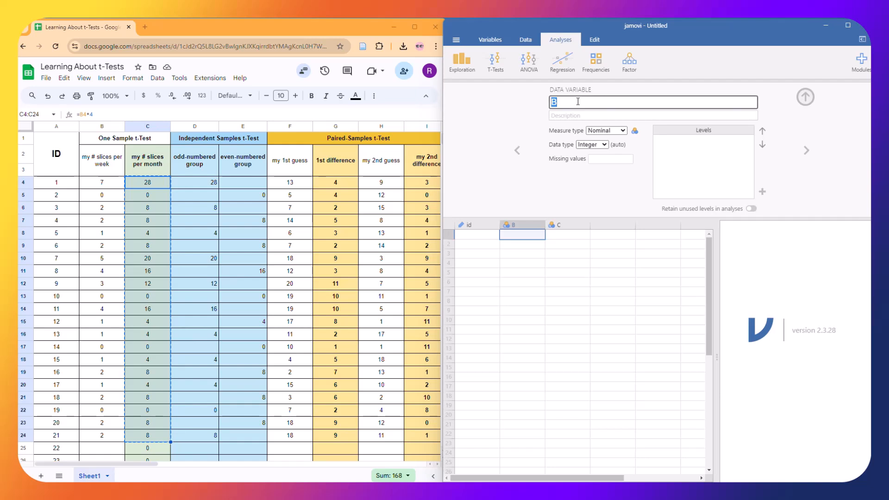
pyautogui.write('group')
pyautogui.press('Tab')
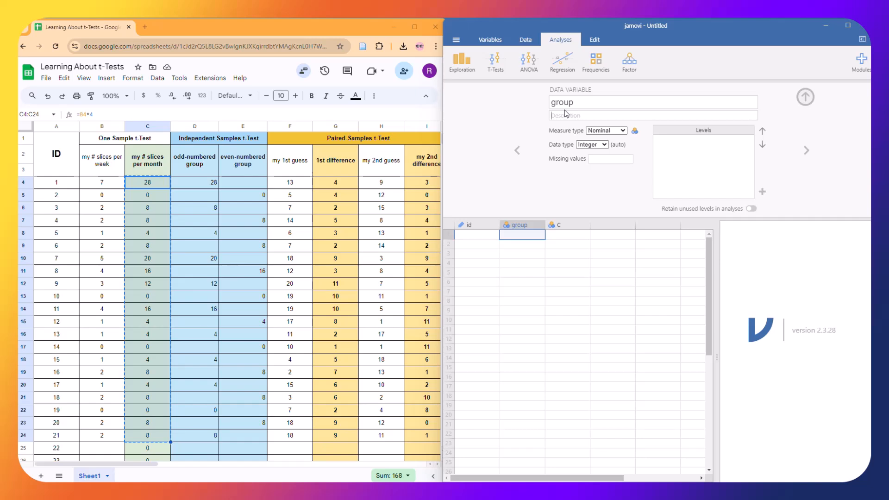
pyautogui.write('odd or e')
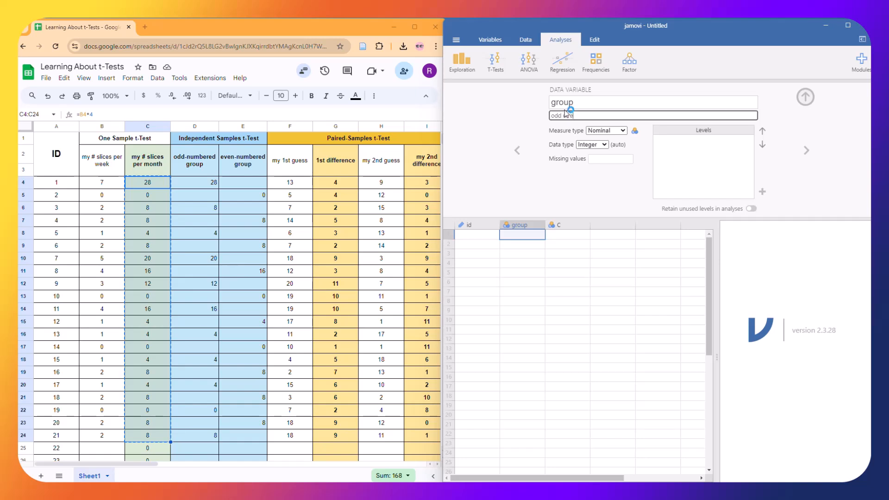
pyautogui.write('ven numbered participant')
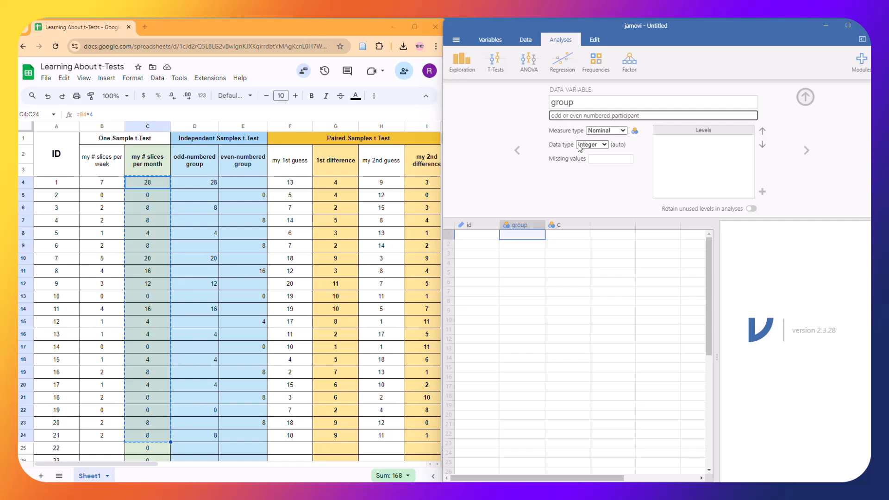
# Step: Give the group variable the Nominal measure type and the Text data type
pyautogui.click(620, 132)
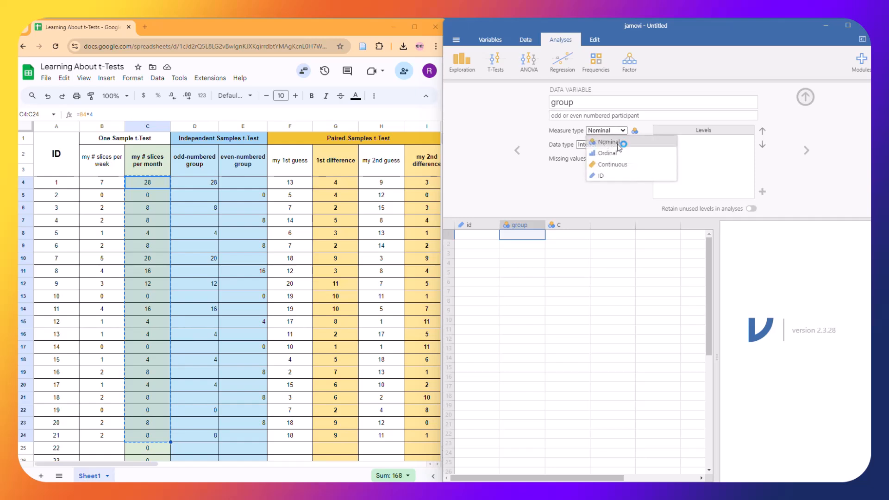
pyautogui.click(618, 143)
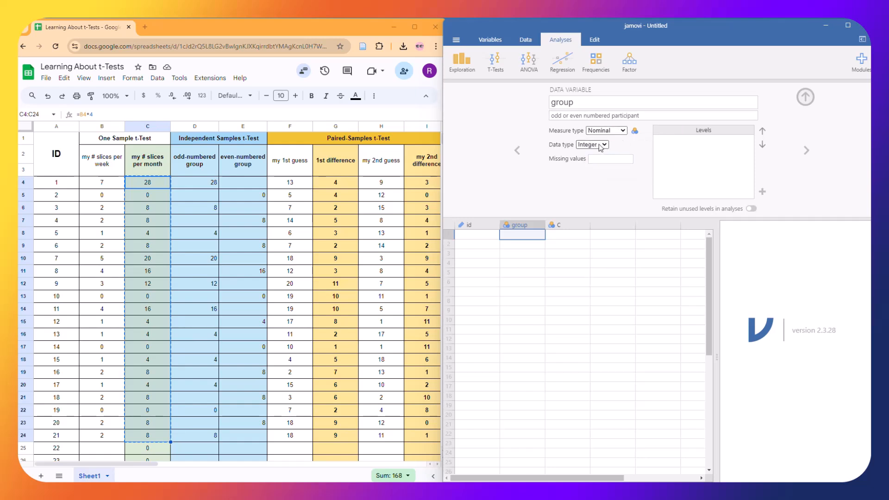
pyautogui.click(600, 146)
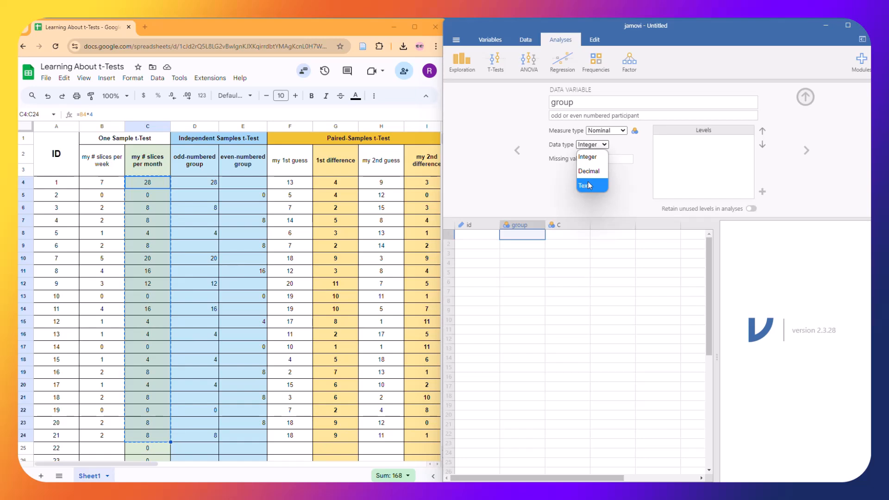
pyautogui.click(589, 186)
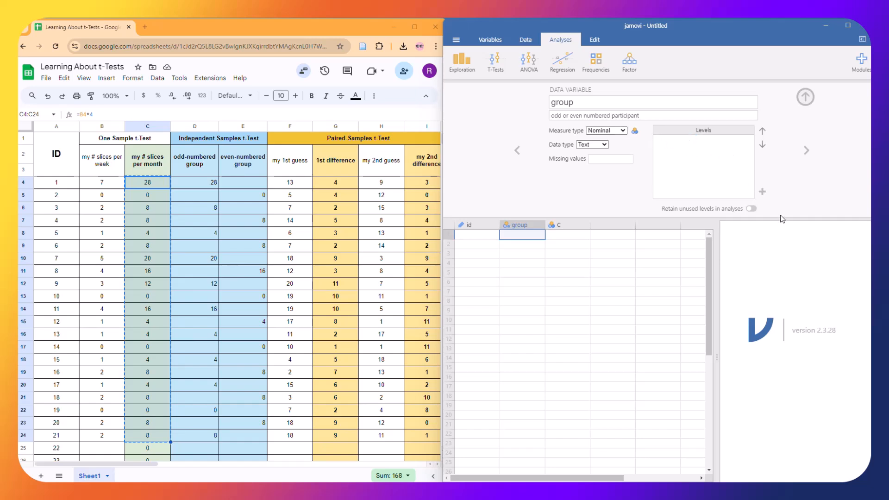
# Step: Add the levels odd and even to the group variable
pyautogui.click(762, 191)
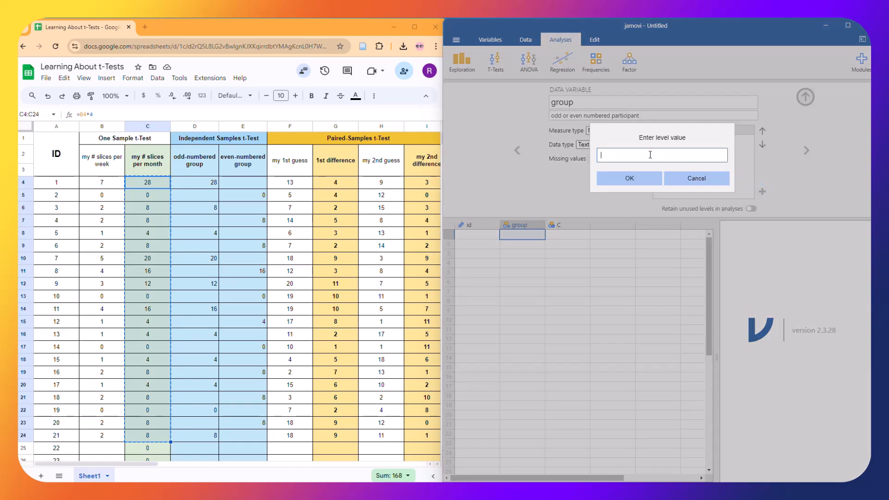
pyautogui.write('odd')
pyautogui.click(630, 176)
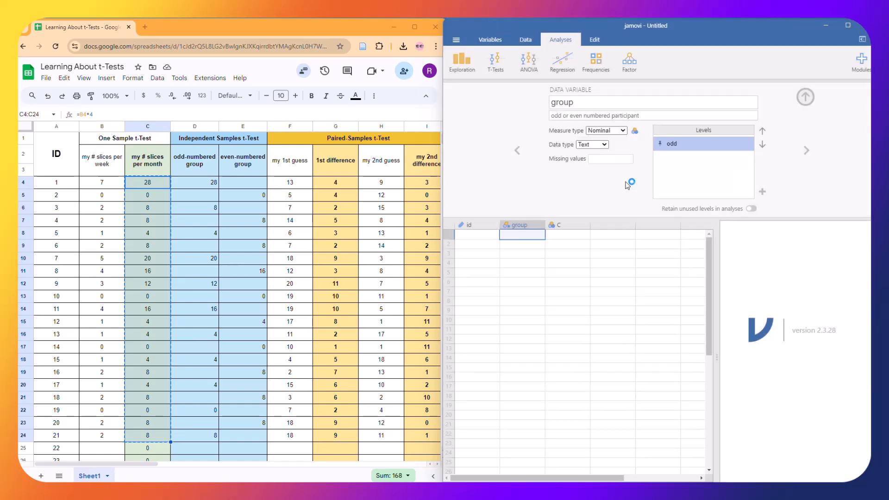
pyautogui.click(761, 192)
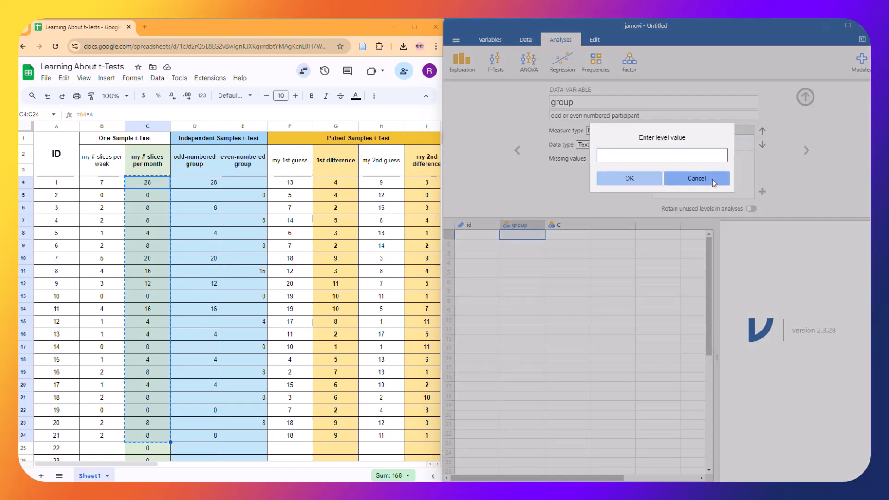
pyautogui.write('even')
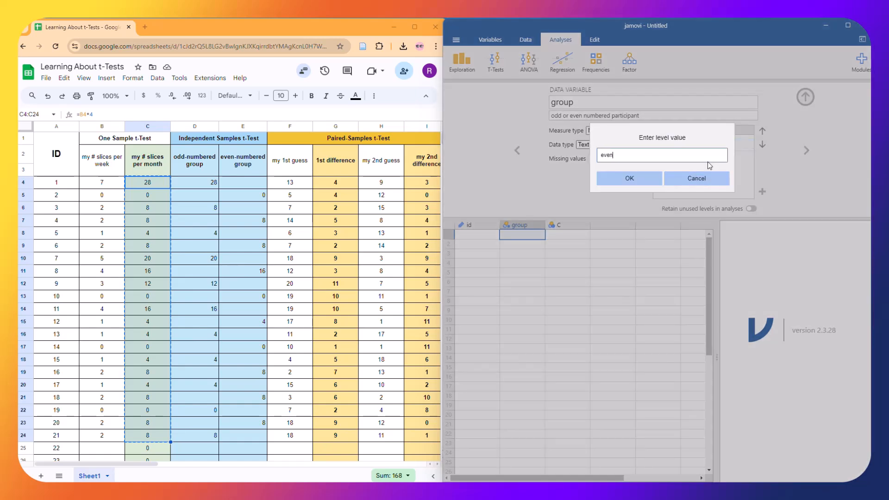
pyautogui.click(630, 179)
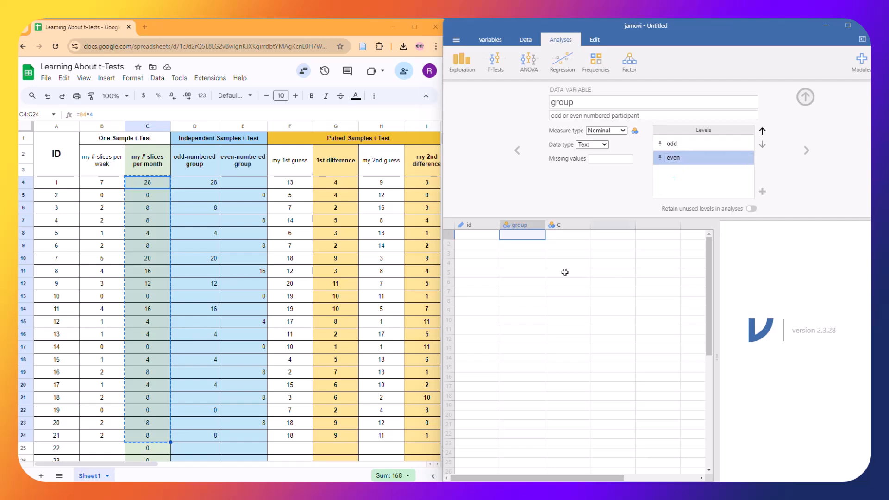
pyautogui.click(526, 234)
# Step: Open variable C's setup and select the monthly slices values C4:C24 in the Google Sheets spreadsheet
pyautogui.click(806, 153)
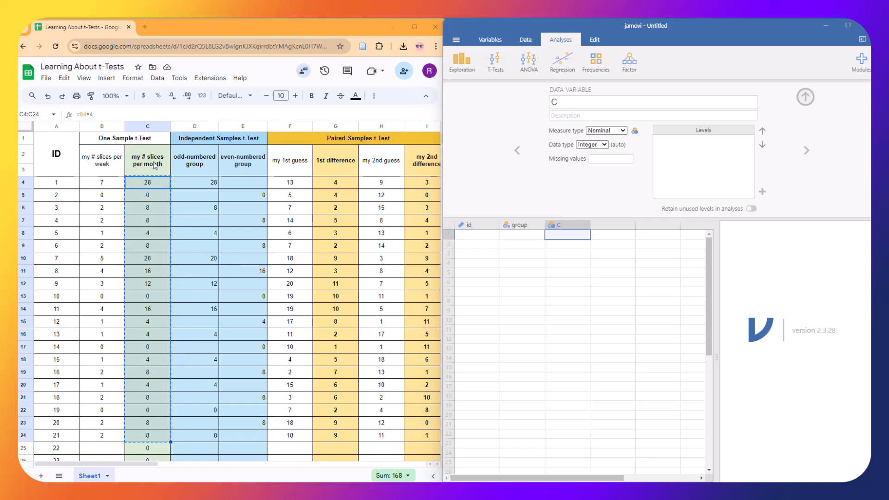
pyautogui.click(162, 186)
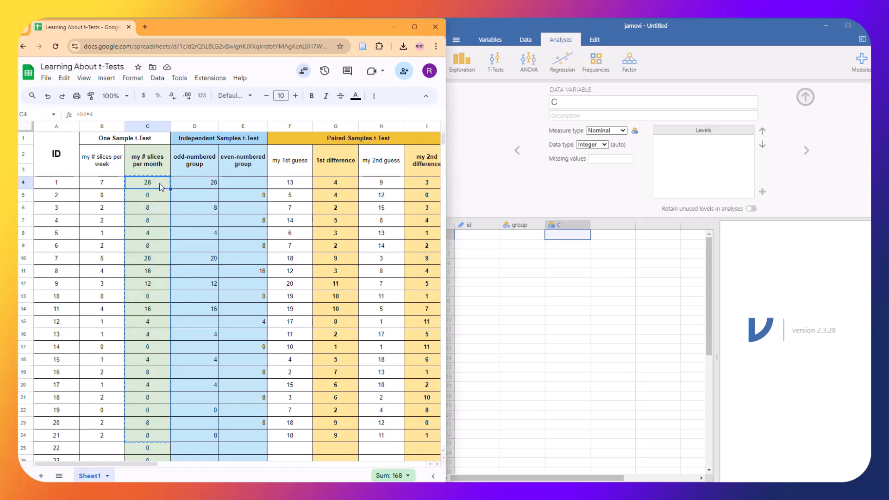
pyautogui.moveTo(161, 186); pyautogui.dragTo(151, 436)
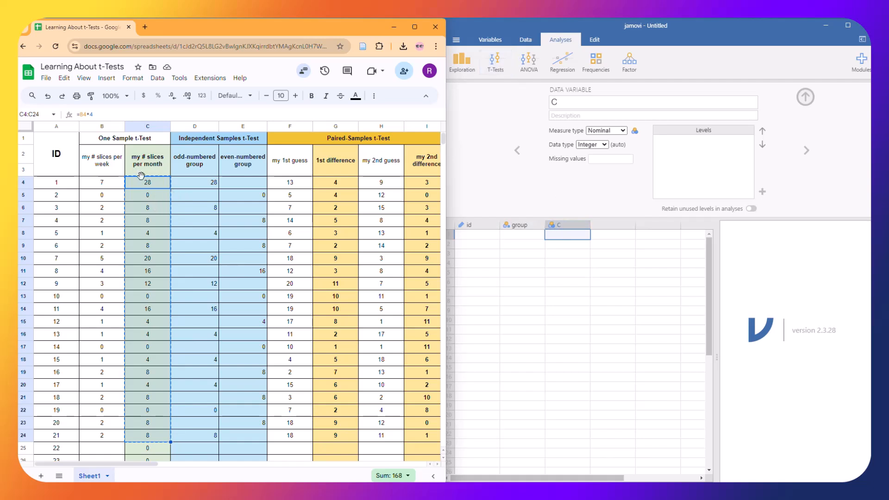
# Step: Rename variable C in jamovi as slices and describe it as "the monthly number of slices eaten"
pyautogui.click(606, 103)
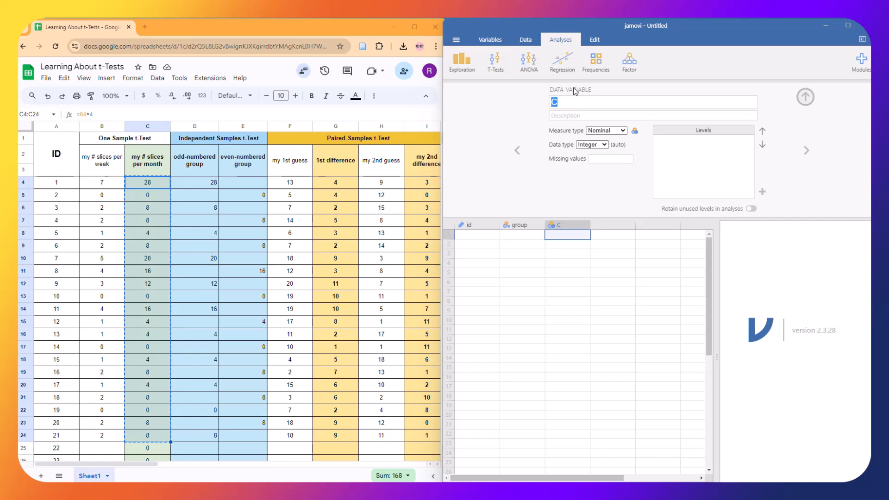
pyautogui.write('slices')
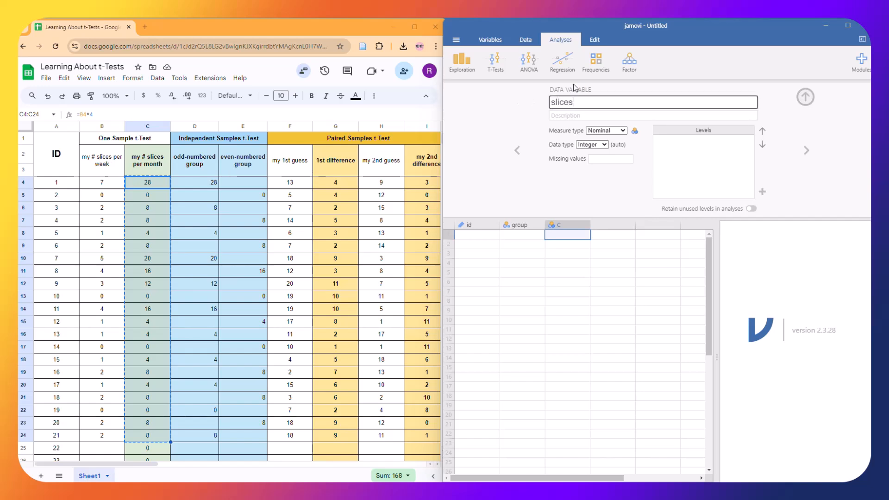
pyautogui.press('Tab')
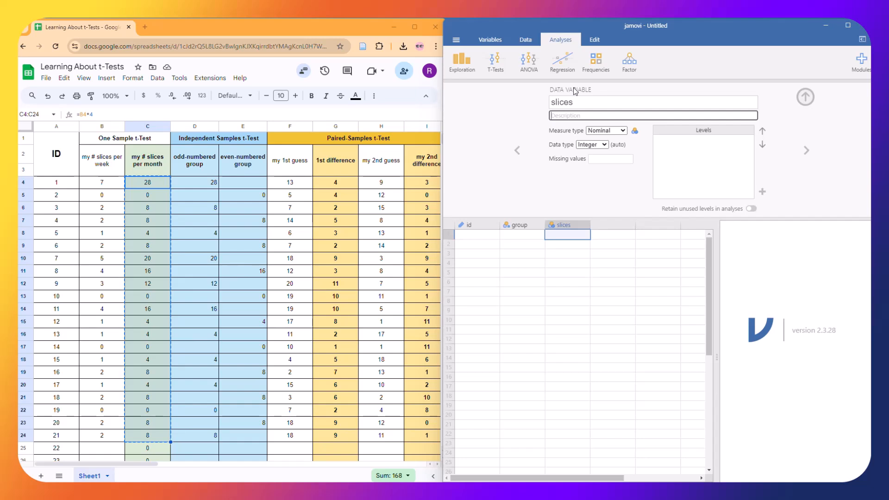
pyautogui.write('the monthly number of slices eaten')
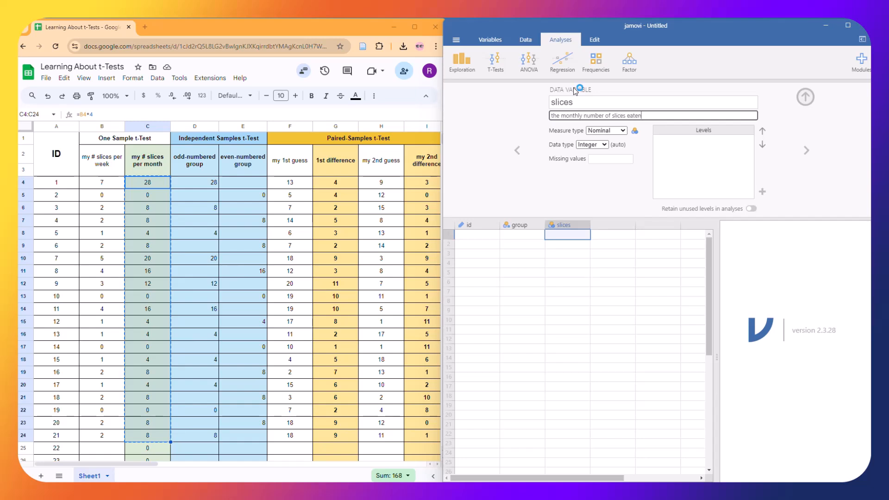
# Step: Set the slices variable's measure type to Continuous, with Integer as the data type
pyautogui.click(620, 132)
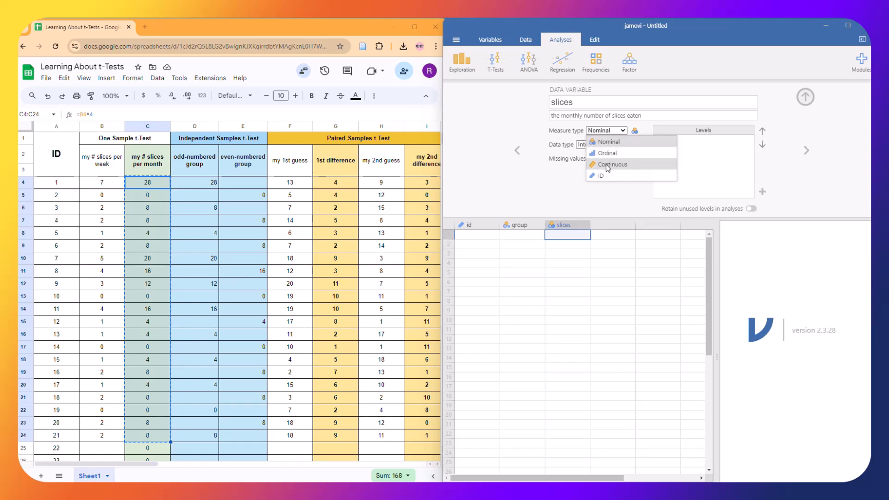
pyautogui.click(607, 165)
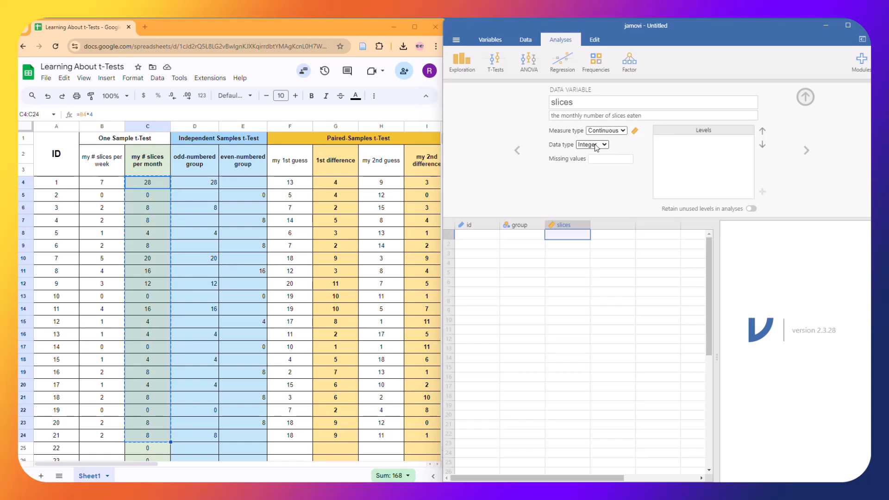
pyautogui.click(606, 145)
pyautogui.click(561, 232)
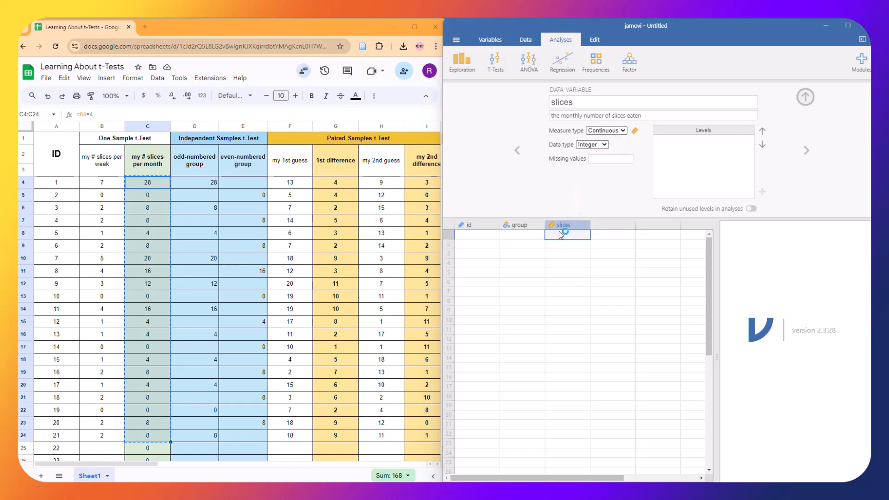
# Step: Add a new data variable in the empty column after slices
pyautogui.click(605, 234)
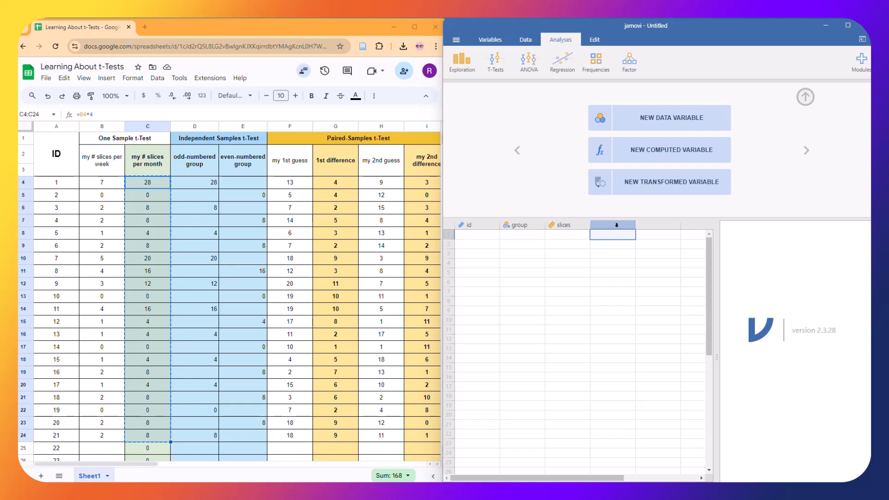
pyautogui.doubleClick(567, 226)
pyautogui.click(611, 236)
pyautogui.click(668, 121)
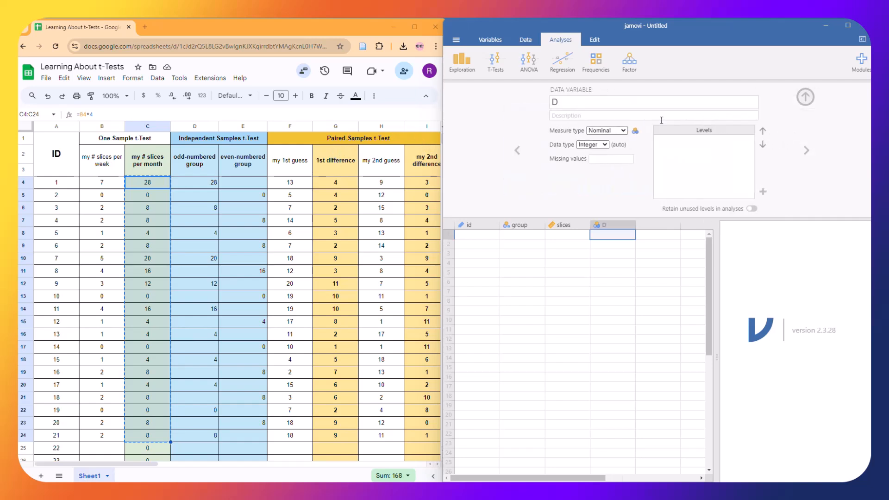
pyautogui.click(569, 101)
pyautogui.write('tri')
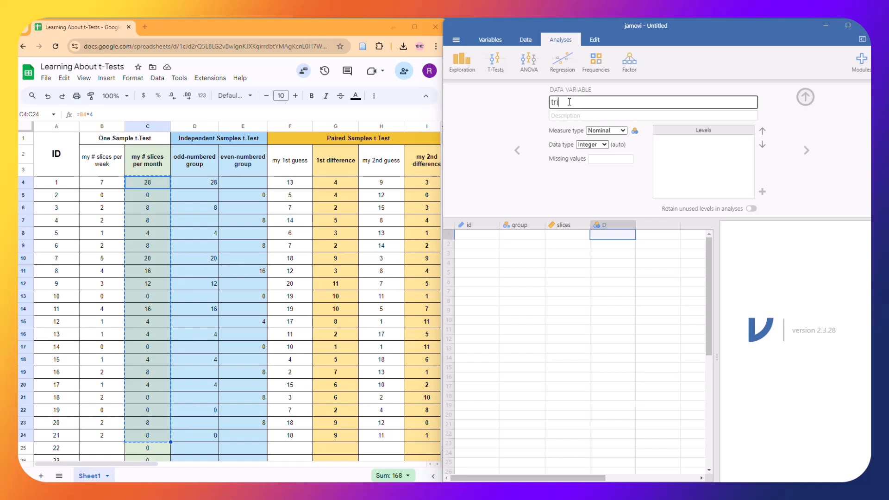
pyautogui.write('al1')
# Step: Name the new fourth variable 1st_diff and describe it as "first set of differences"
pyautogui.doubleClick(602, 102)
pyautogui.write('1st_diff')
pyautogui.click(609, 116)
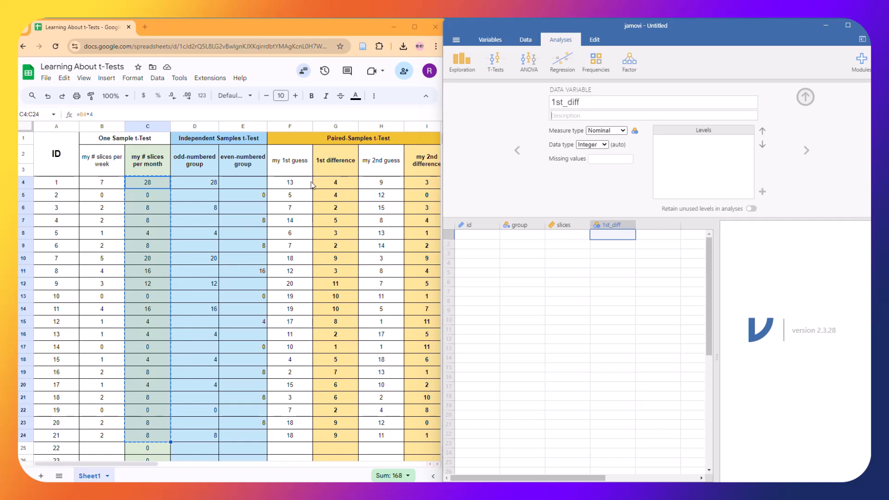
pyautogui.click(572, 116)
pyautogui.write('first ')
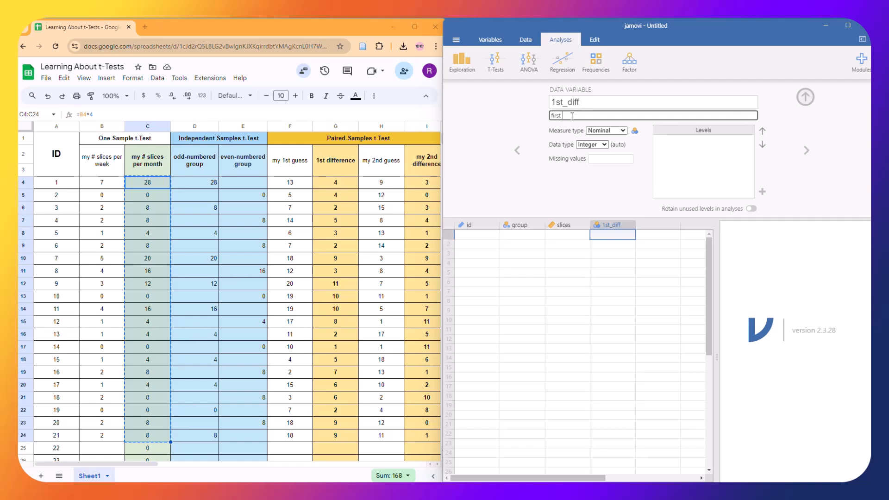
pyautogui.write('set of differences')
# Step: Set the 1st_diff variable's measure type to Continuous and add a new data variable in the empty column after it
pyautogui.click(618, 130)
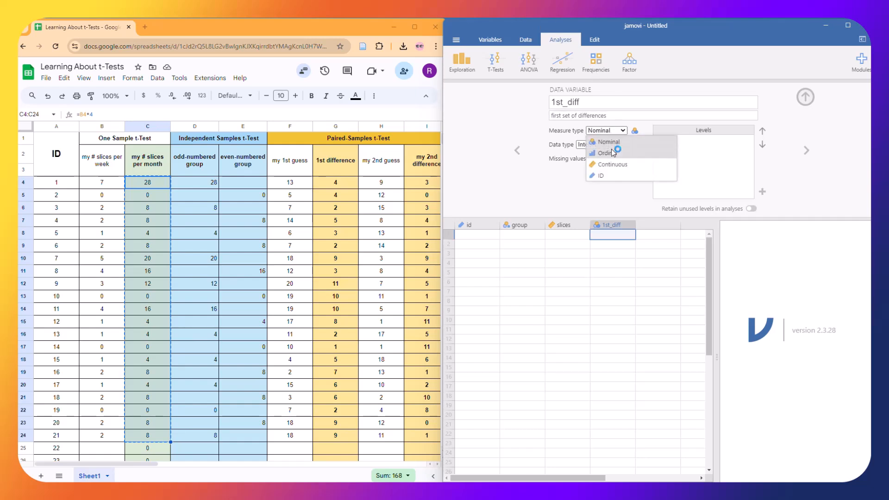
pyautogui.click(612, 164)
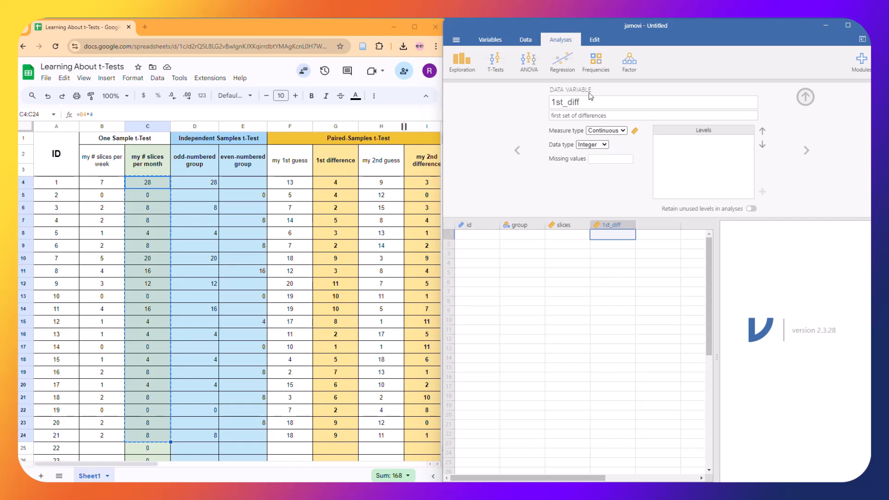
pyautogui.click(806, 150)
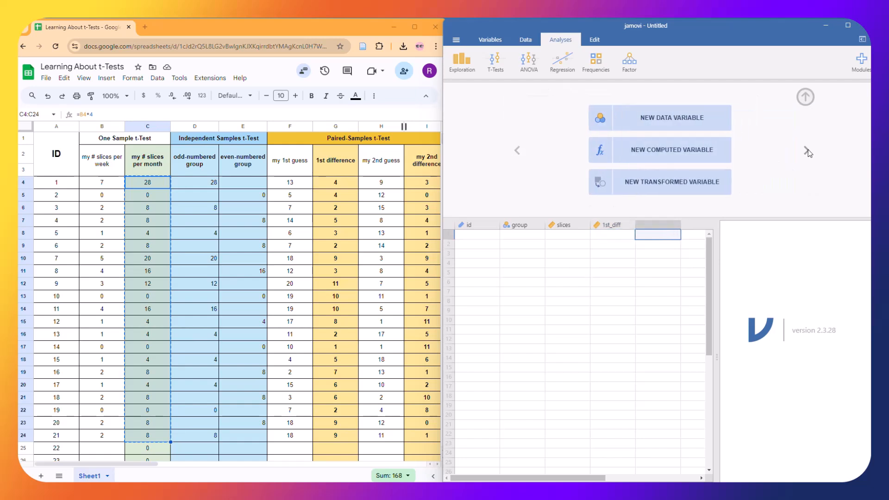
pyautogui.click(678, 117)
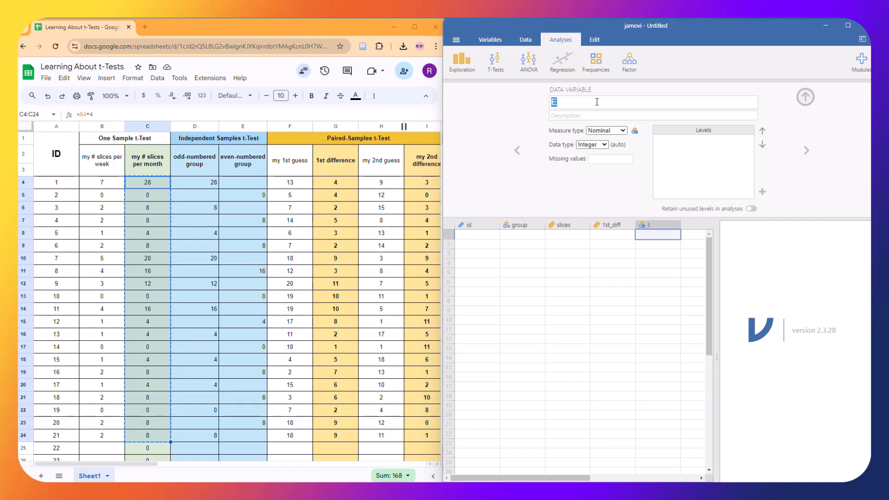
# Step: Name the new fifth variable 2nd_diff and describe it as "second set of differences"
pyautogui.write('2nd')
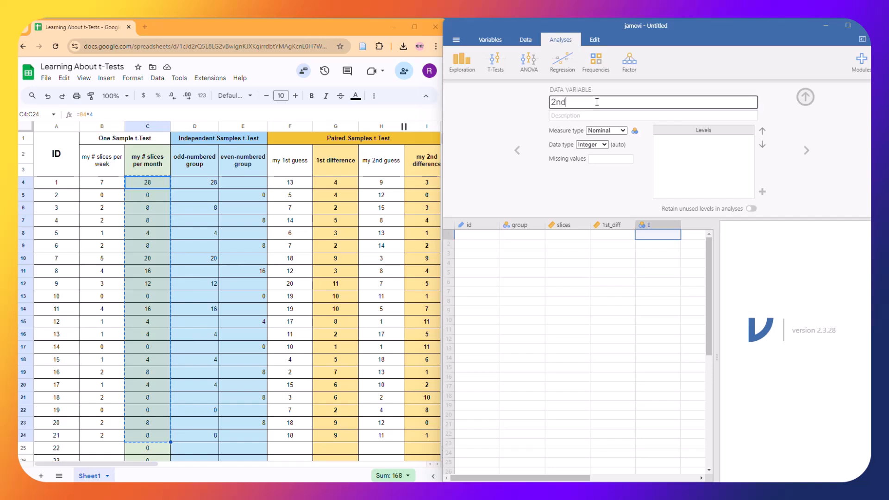
pyautogui.write('_diff')
pyautogui.click(558, 118)
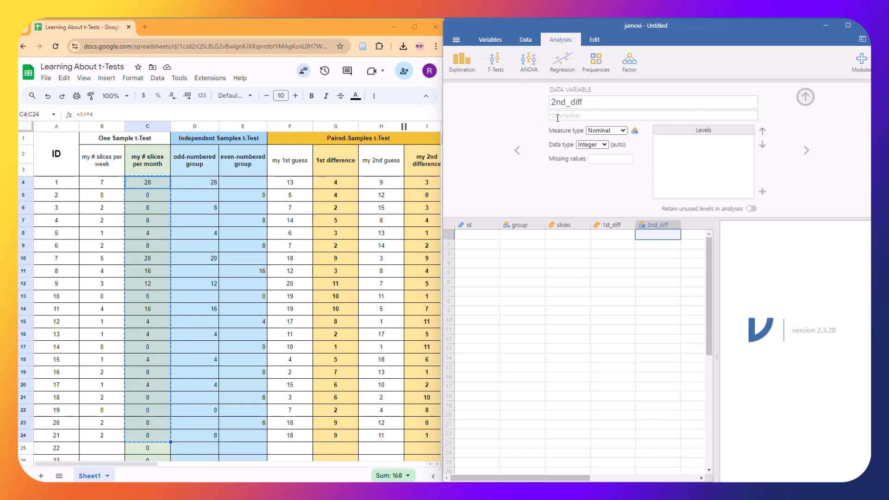
pyautogui.write('second set of differences')
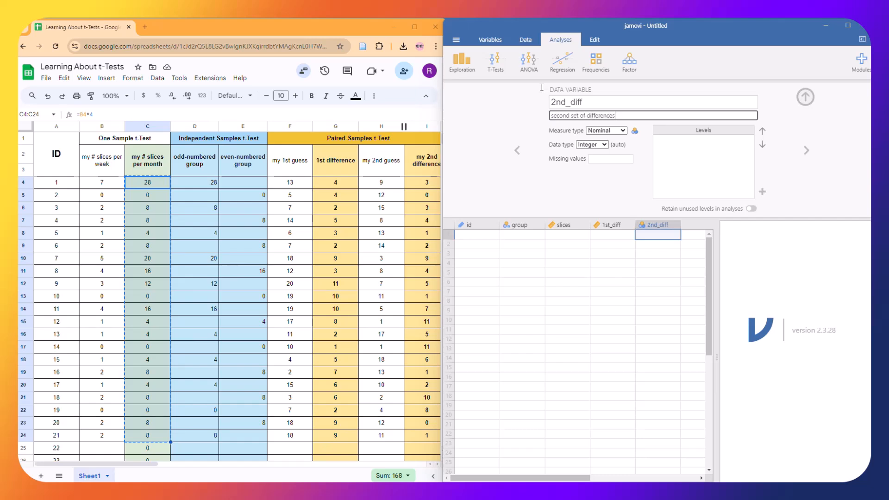
pyautogui.click(652, 253)
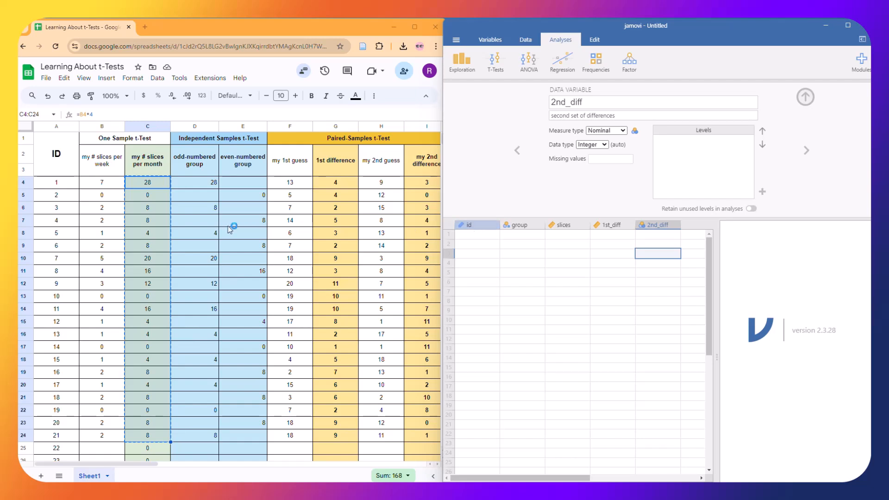
# Step: Try to transfer the spreadsheet's ID values in A4:A24 into jamovi's id column
pyautogui.click(68, 182)
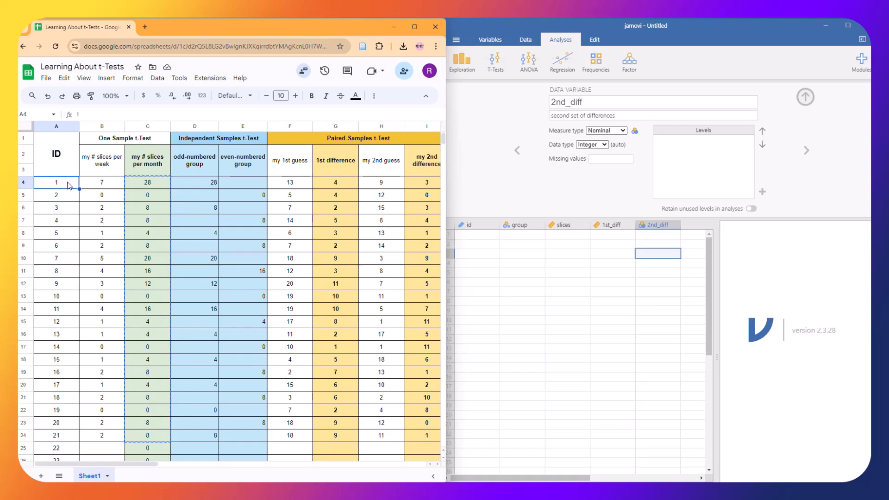
pyautogui.moveTo(68, 183); pyautogui.dragTo(65, 437)
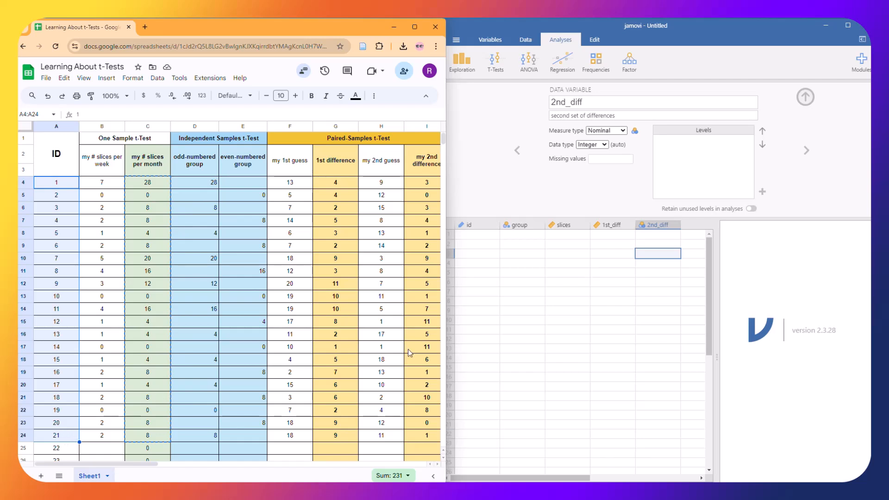
pyautogui.click(473, 235)
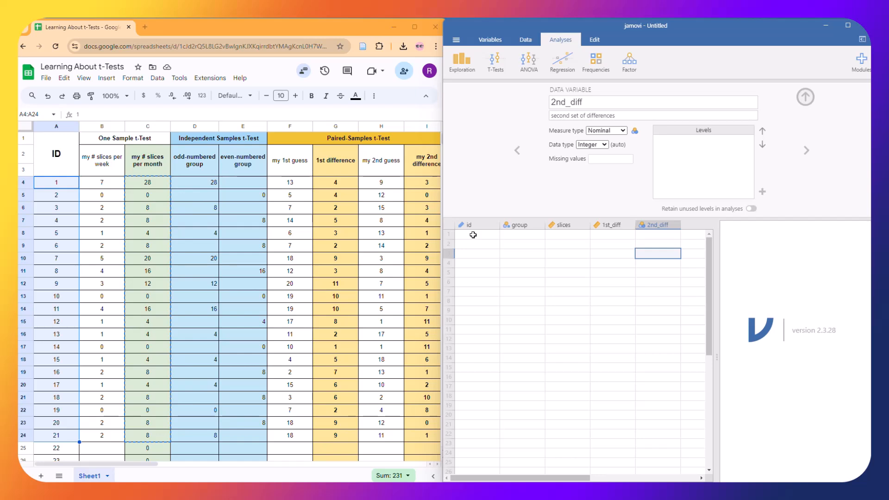
pyautogui.click(473, 234)
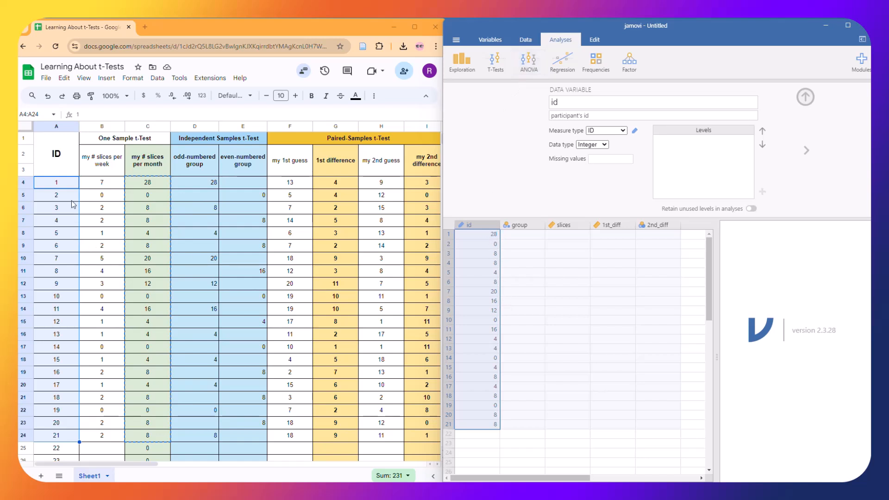
# Step: Copy the ID values in A4:A24 of the spreadsheet and paste them into jamovi's id column from row 1
pyautogui.click(59, 186)
pyautogui.moveTo(59, 185); pyautogui.dragTo(68, 436)
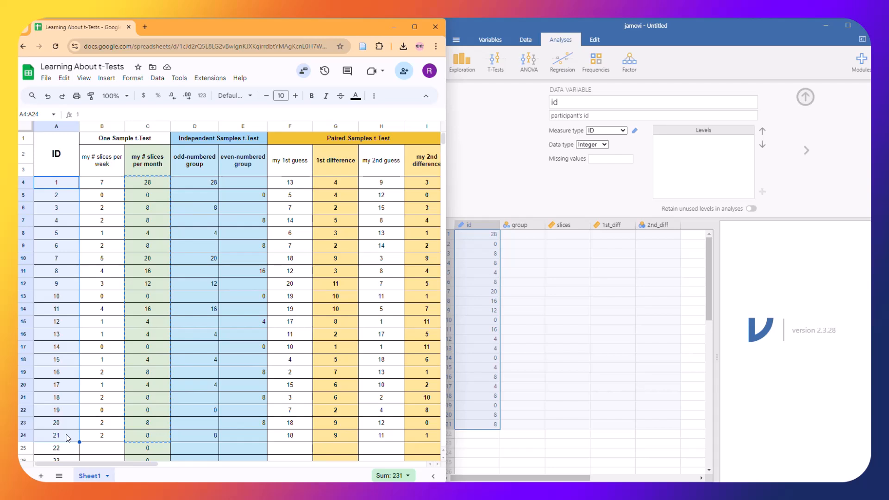
pyautogui.hotkey('ctrl', 'c')
pyautogui.click(474, 236)
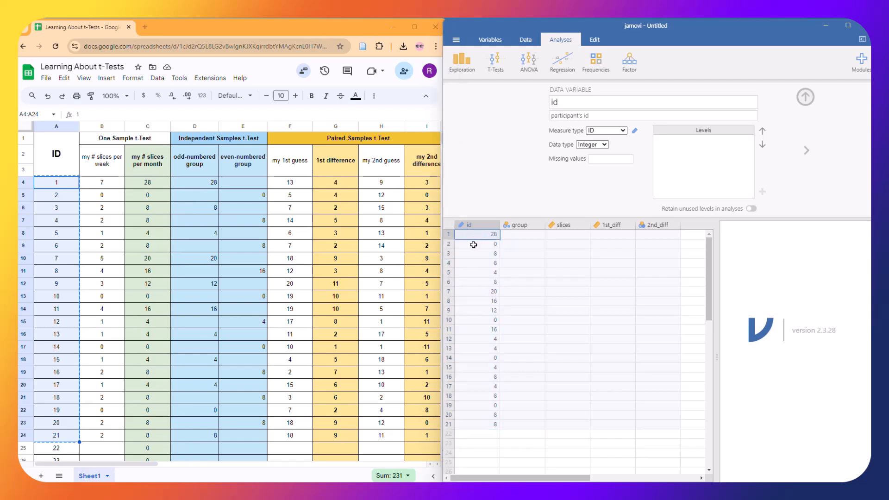
pyautogui.hotkey('ctrl', 'v')
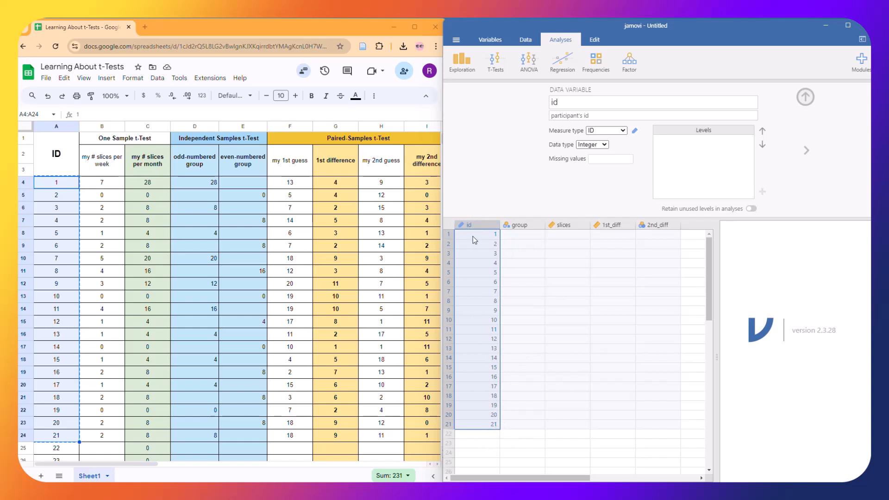
# Step: Enter odd in row 1 and even in row 2 of the group column
pyautogui.click(527, 233)
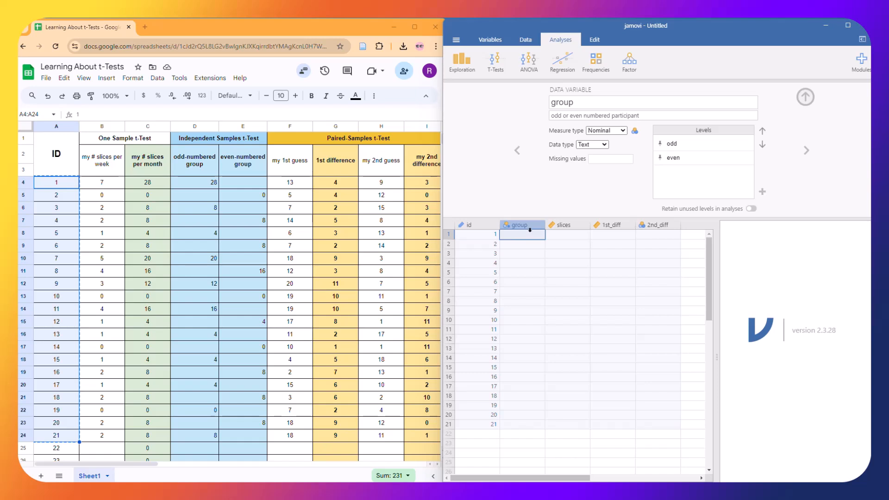
pyautogui.write('odd')
pyautogui.press('Return')
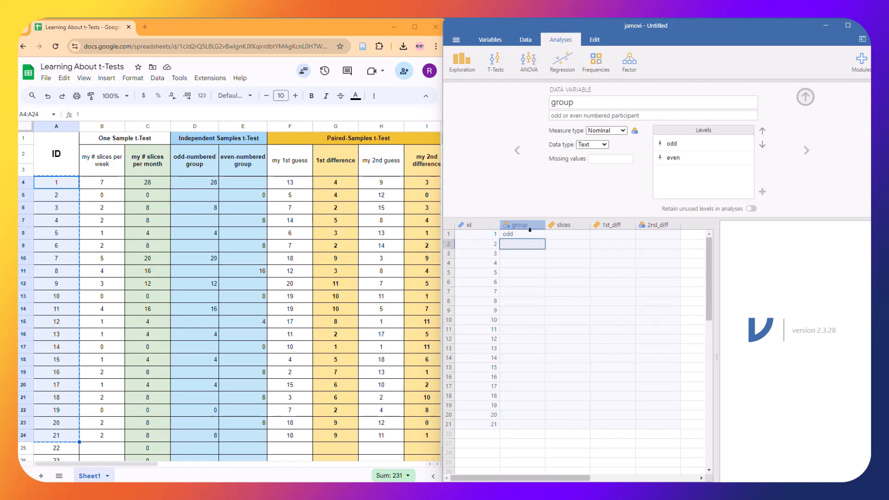
pyautogui.write('even')
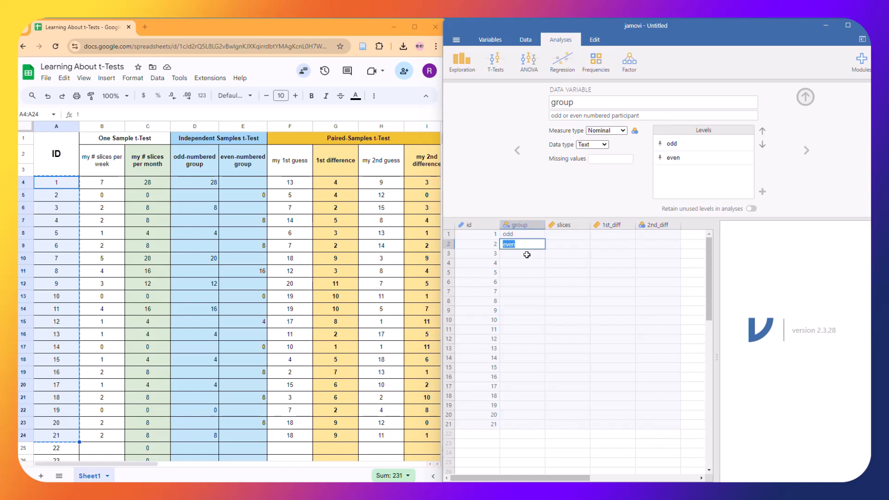
pyautogui.press('Return')
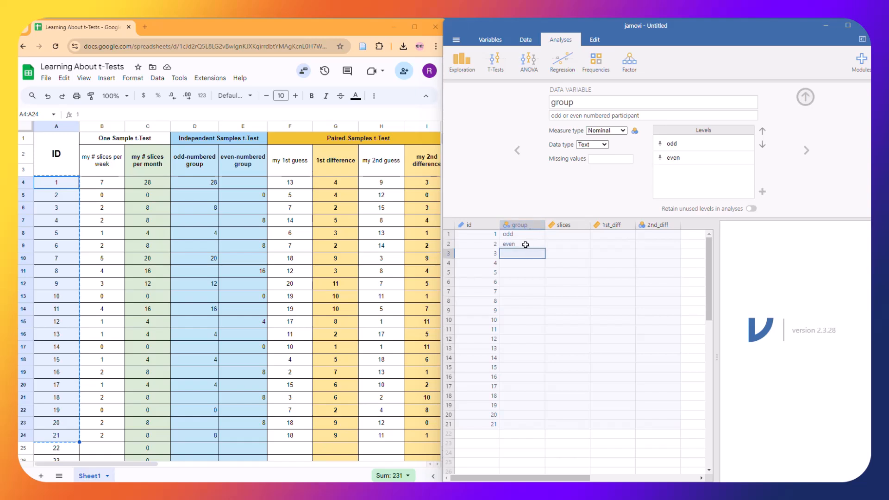
# Step: Copy the odd/even pair from the first two group cells and paste it across rows 3 to 20 of that column
pyautogui.click(518, 237)
pyautogui.moveTo(519, 237); pyautogui.dragTo(517, 244)
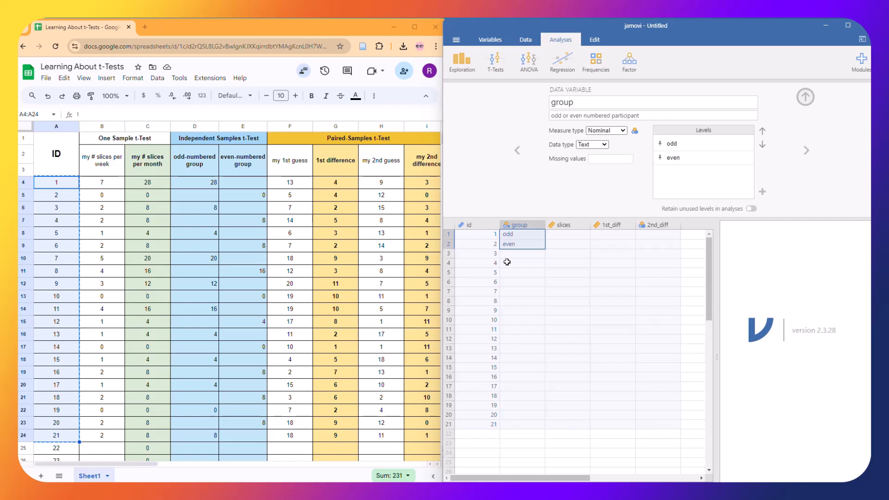
pyautogui.click(511, 254)
pyautogui.moveTo(510, 254); pyautogui.dragTo(510, 262)
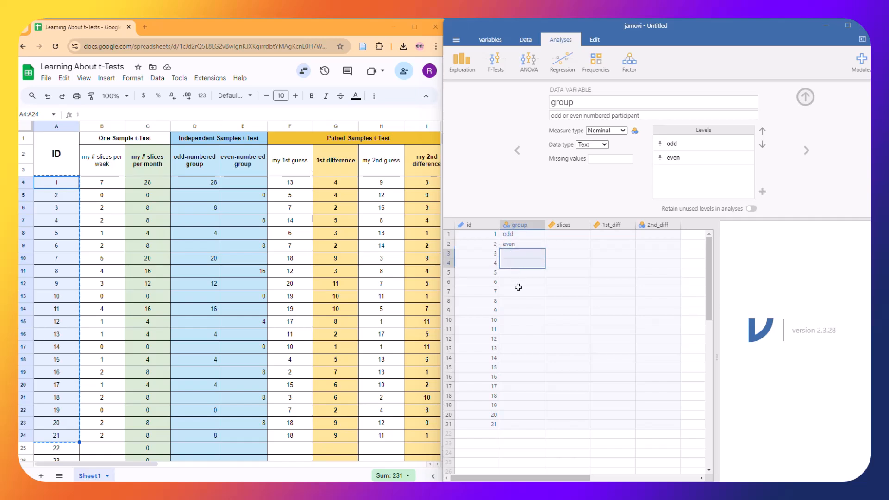
pyautogui.keyDown('shift'); pyautogui.click(513, 417); pyautogui.keyUp('shift')
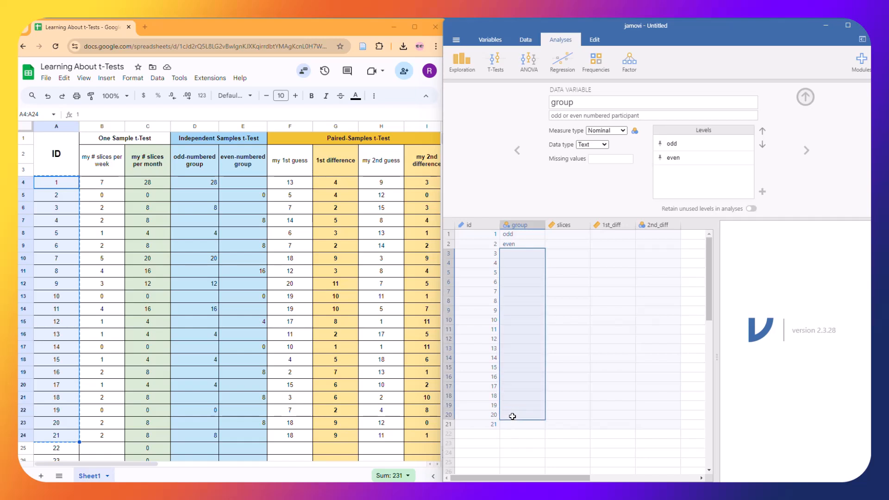
pyautogui.hotkey('ctrl', 'v')
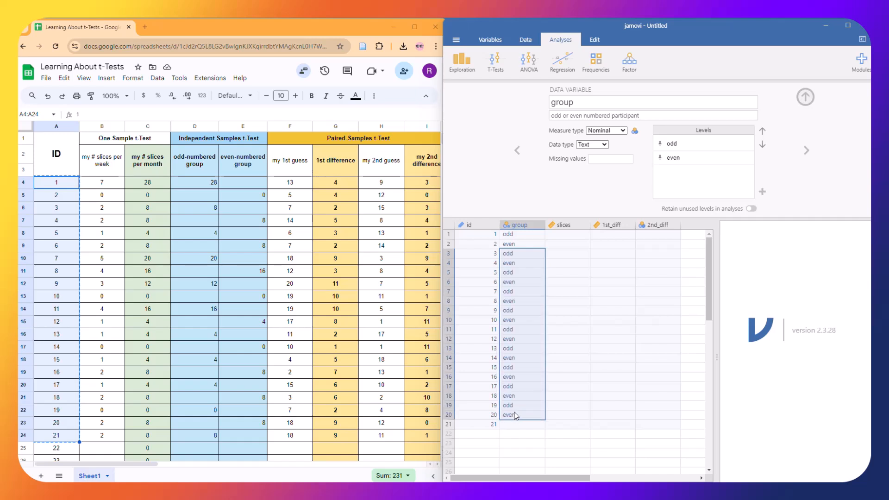
# Step: Enter odd in row 21 of the group column
pyautogui.click(521, 424)
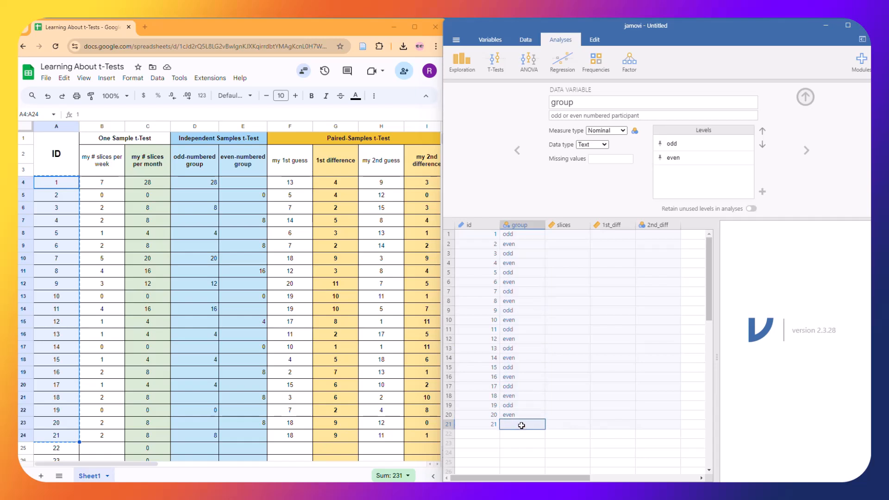
pyautogui.click(520, 254)
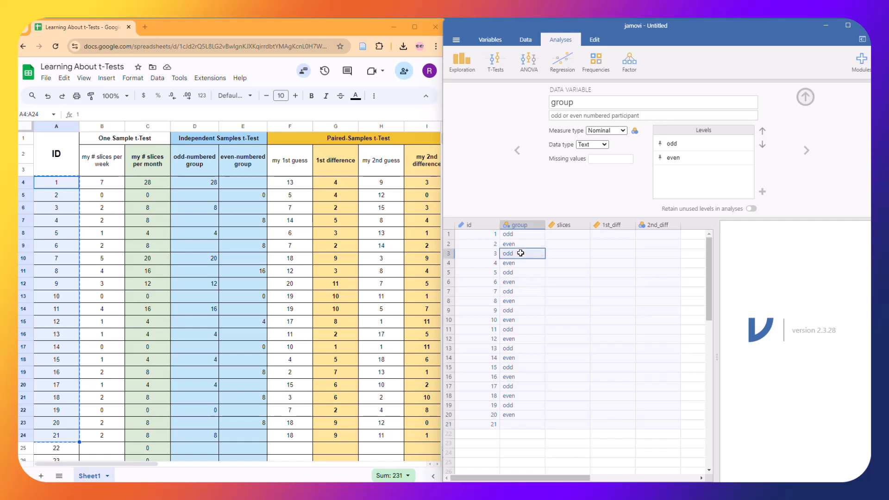
pyautogui.moveTo(518, 263); pyautogui.dragTo(509, 413)
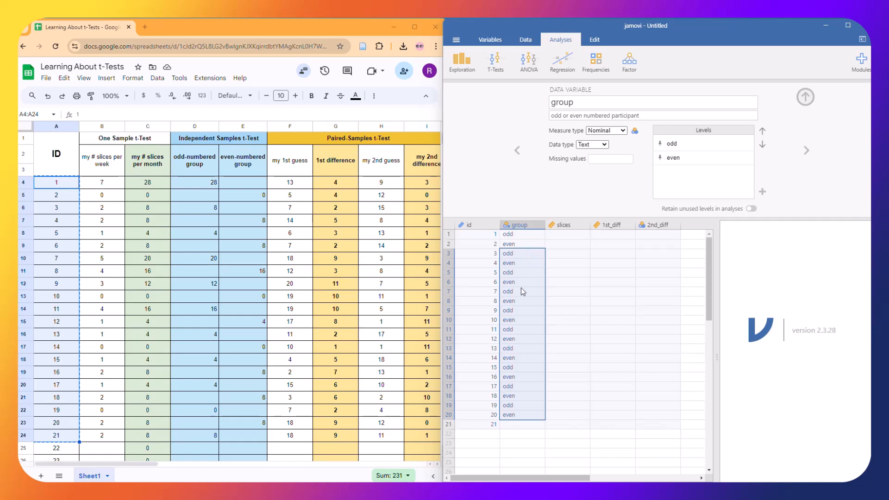
pyautogui.click(526, 423)
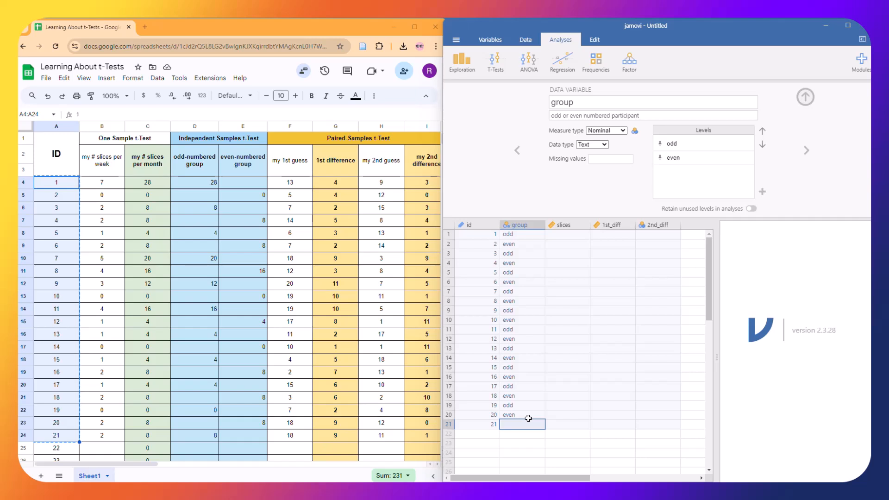
pyautogui.write('odd')
pyautogui.press('Tab')
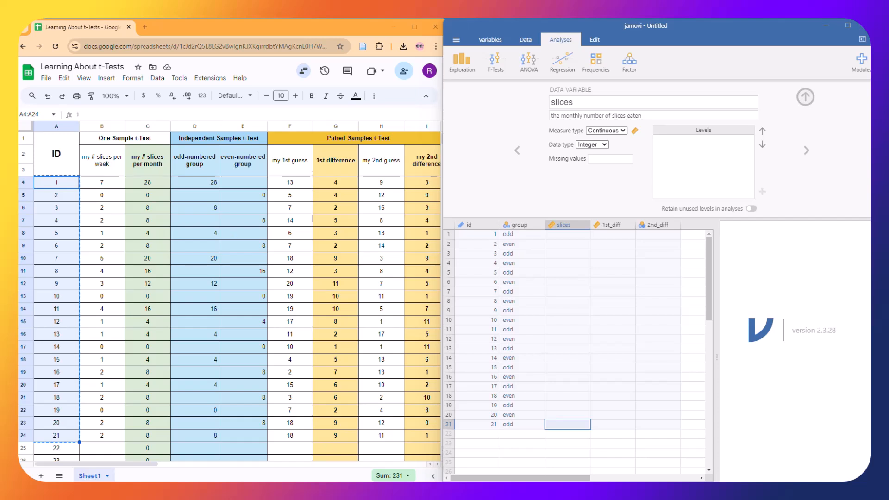
# Step: Copy the monthly slices values in C4:C24 of the spreadsheet and paste them into jamovi's slices column from row 1
pyautogui.click(153, 182)
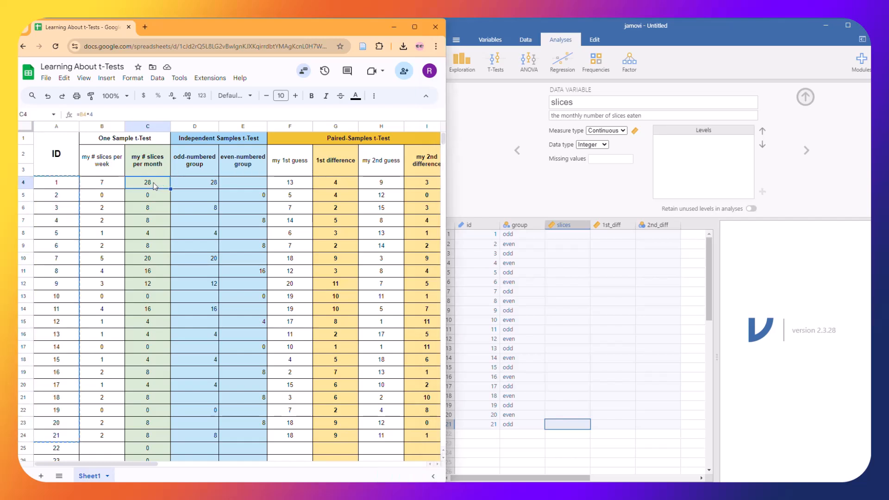
pyautogui.moveTo(154, 185); pyautogui.dragTo(153, 443)
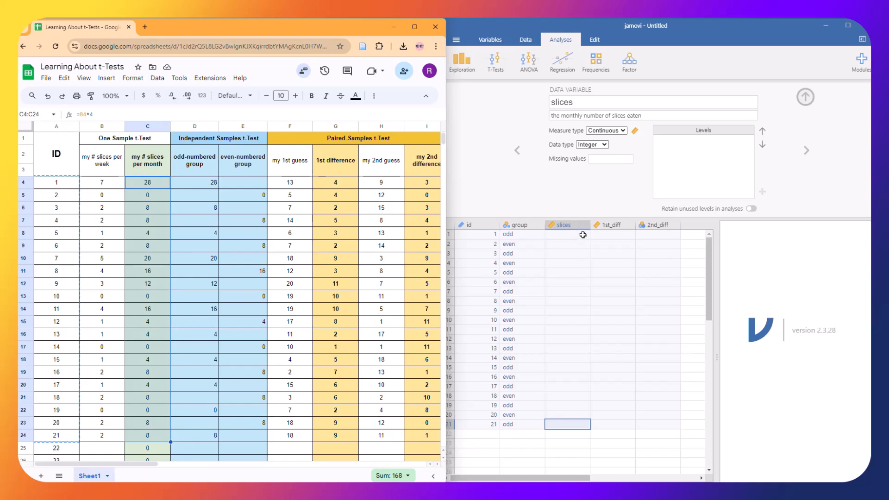
pyautogui.hotkey('ctrl', 'c')
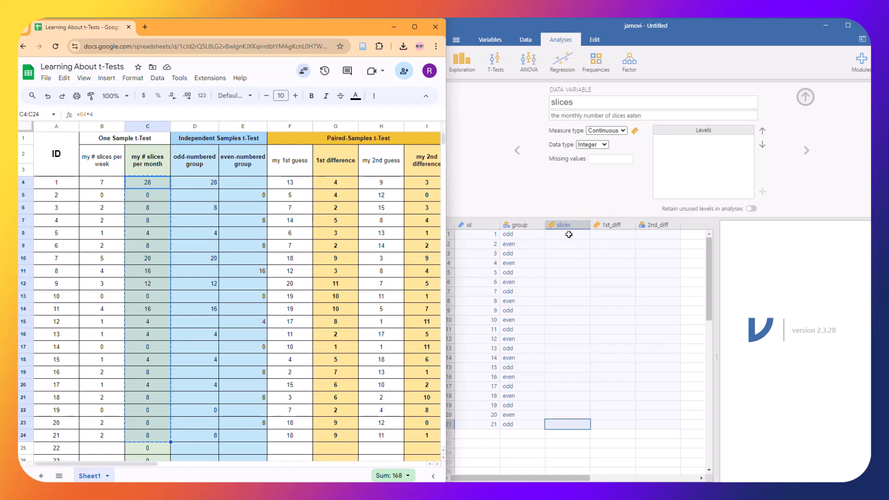
pyautogui.click(569, 235)
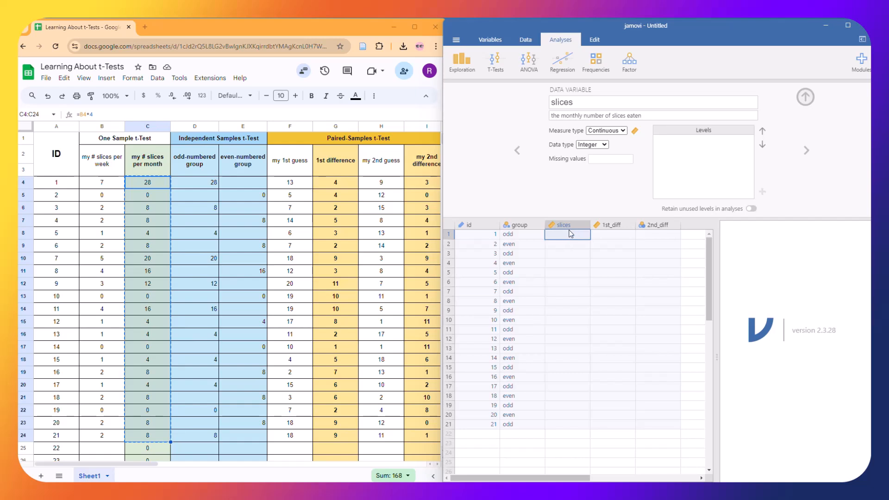
pyautogui.hotkey('ctrl', 'v')
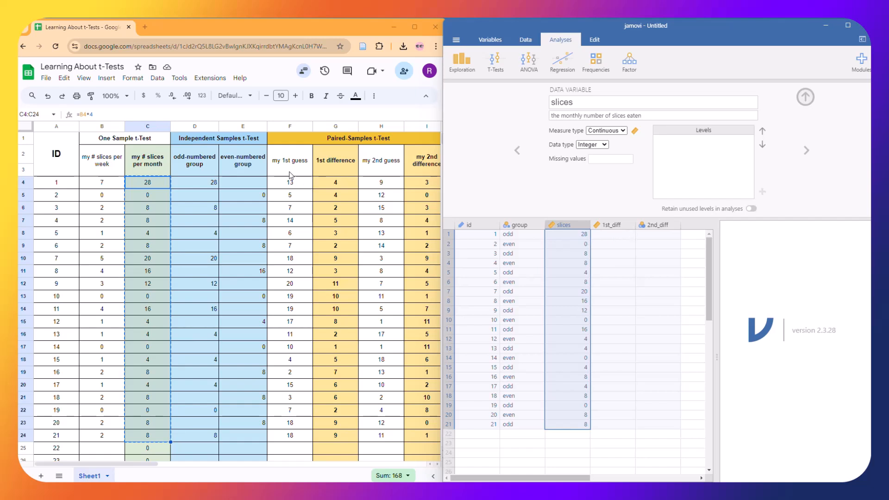
# Step: Copy the 1st difference values in G4:G24 of the spreadsheet and paste them into jamovi's 1st_diff column from row 1
pyautogui.click(340, 182)
pyautogui.moveTo(338, 183); pyautogui.dragTo(336, 437)
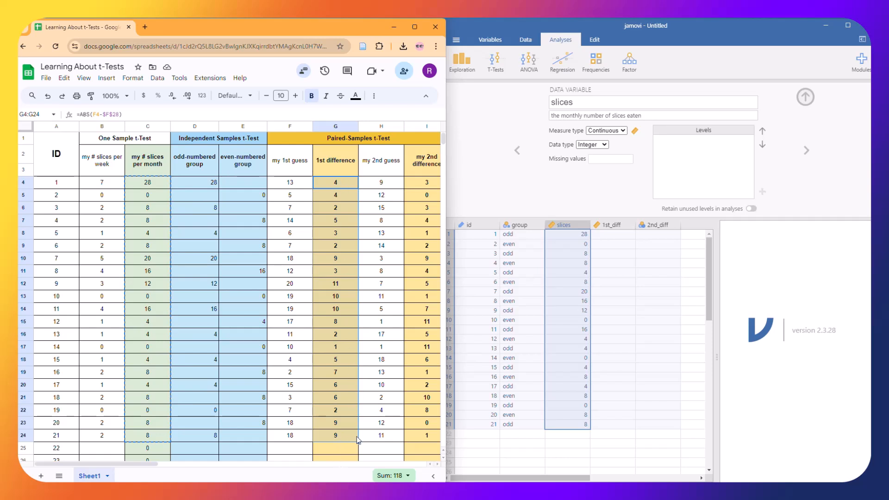
pyautogui.hotkey('ctrl', 'c')
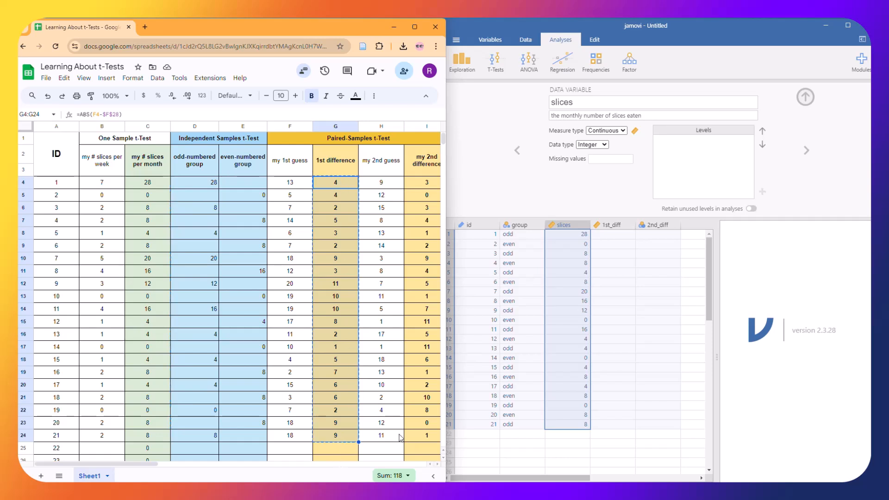
pyautogui.click(610, 235)
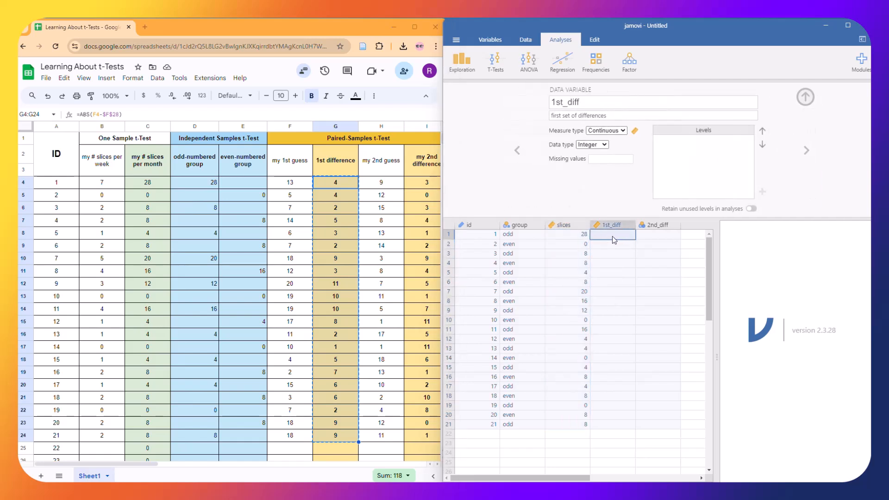
pyautogui.hotkey('ctrl', 'v')
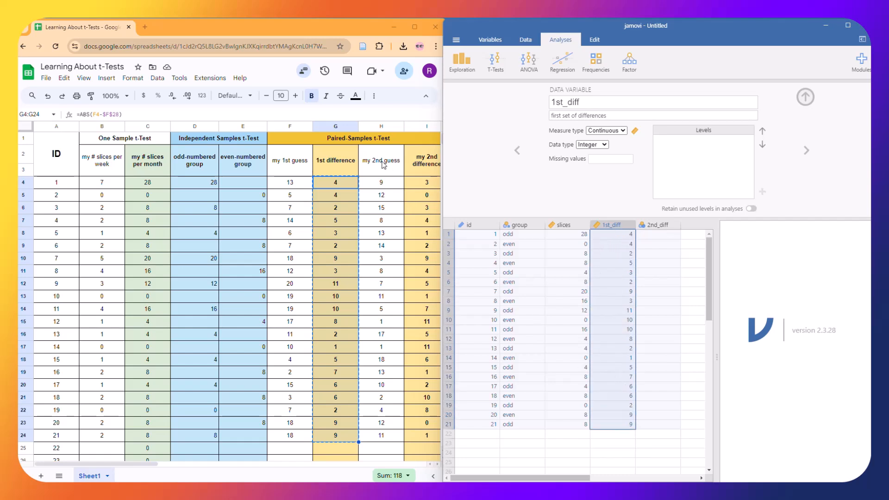
# Step: Copy the second difference values in I4:I24 of the spreadsheet and paste them into jamovi's 2nd_diff column from row 1
pyautogui.click(421, 186)
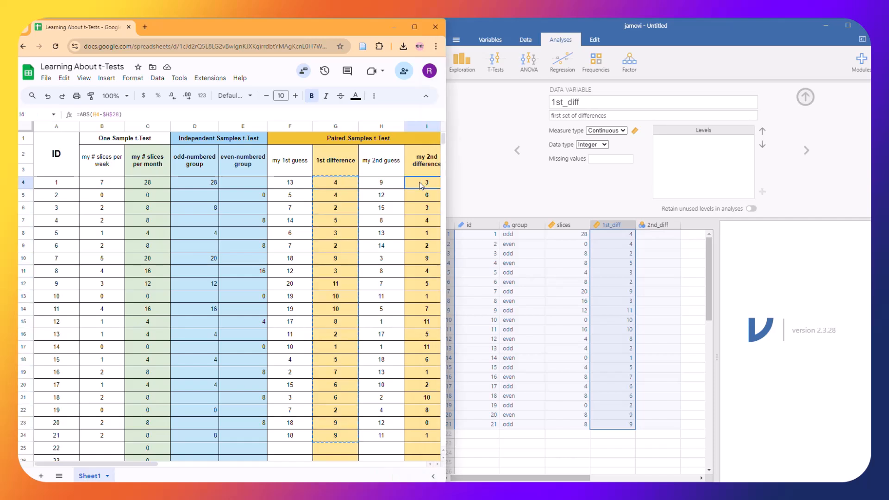
pyautogui.moveTo(421, 189); pyautogui.dragTo(419, 434)
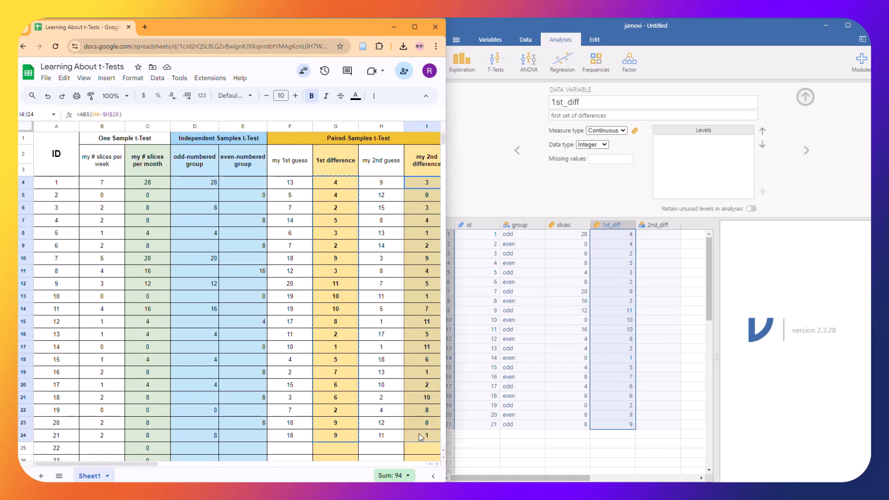
pyautogui.hotkey('ctrl', 'c')
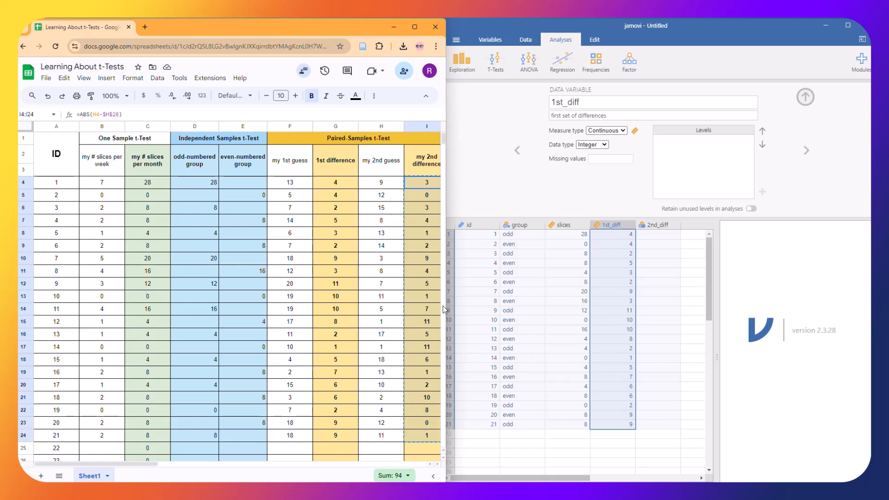
pyautogui.click(649, 237)
pyautogui.click(649, 236)
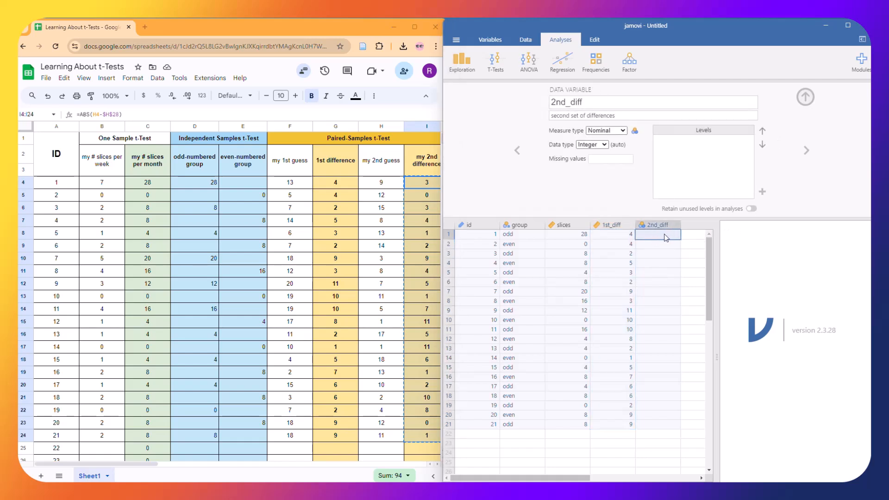
pyautogui.hotkey('ctrl', 'v')
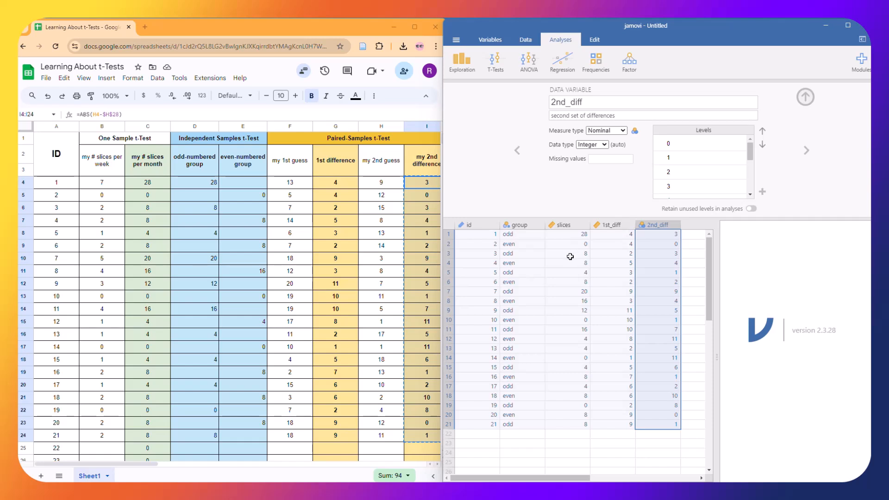
# Step: Close the variable setup and start a One Sample T-Test analysis
pyautogui.click(805, 97)
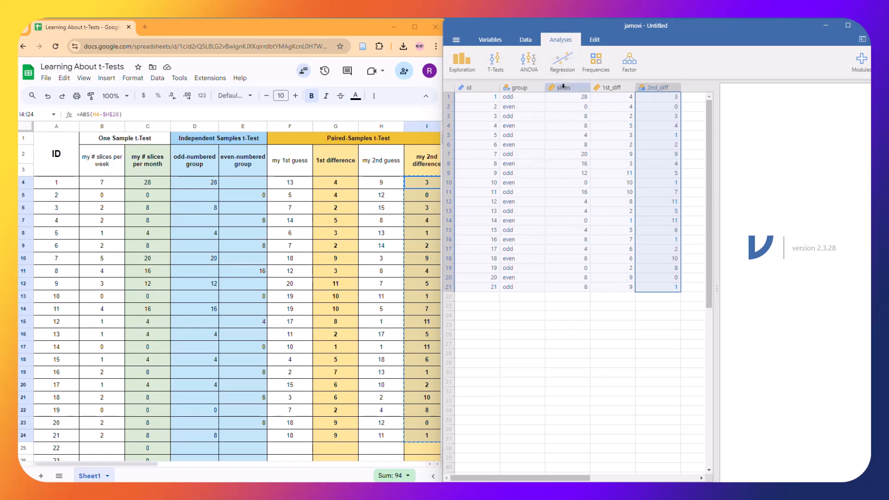
pyautogui.click(496, 68)
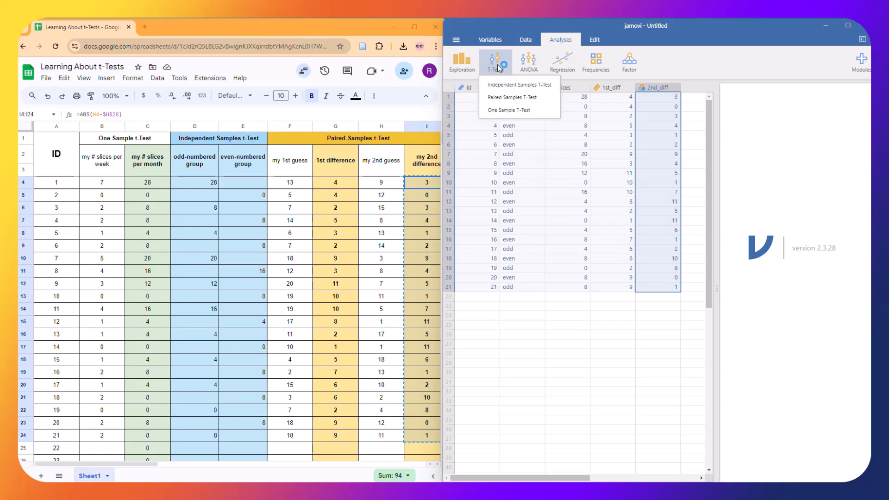
pyautogui.click(506, 111)
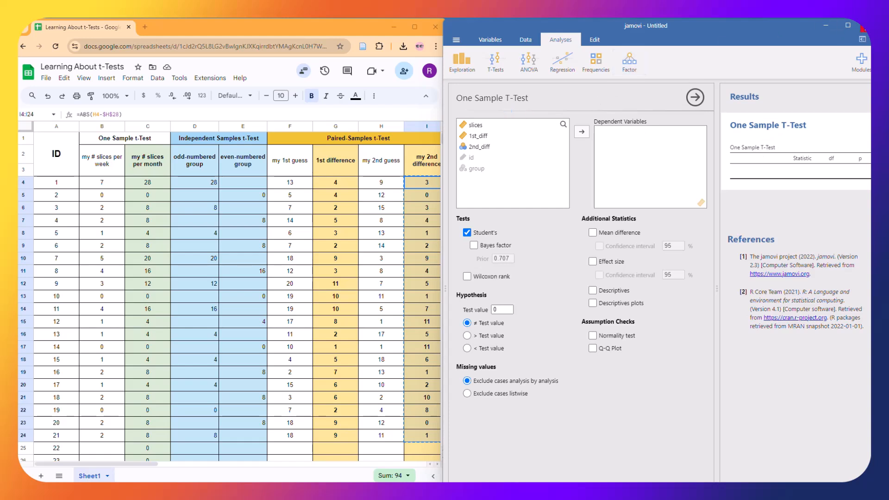
# Step: Move the spreadsheet window out of view and dock the MP3 submission sheet in Word beside jamovi
pyautogui.click(297, 31)
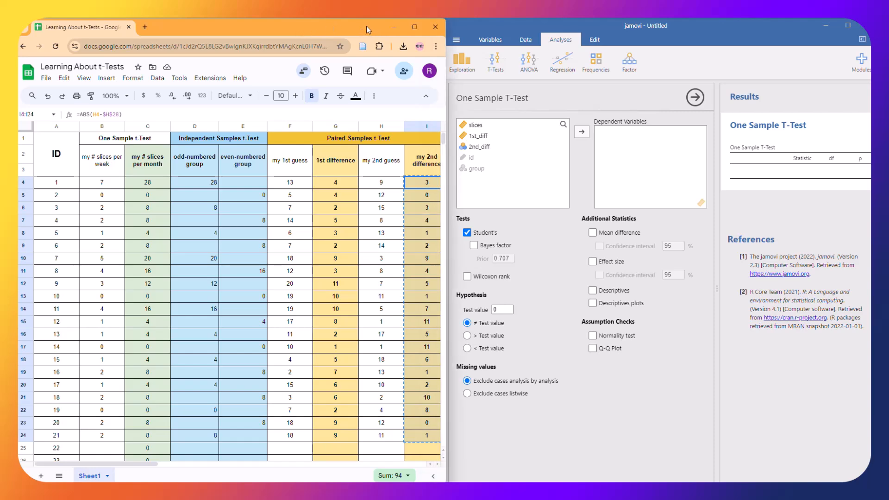
pyautogui.moveTo(366, 28); pyautogui.dragTo(19, 44)
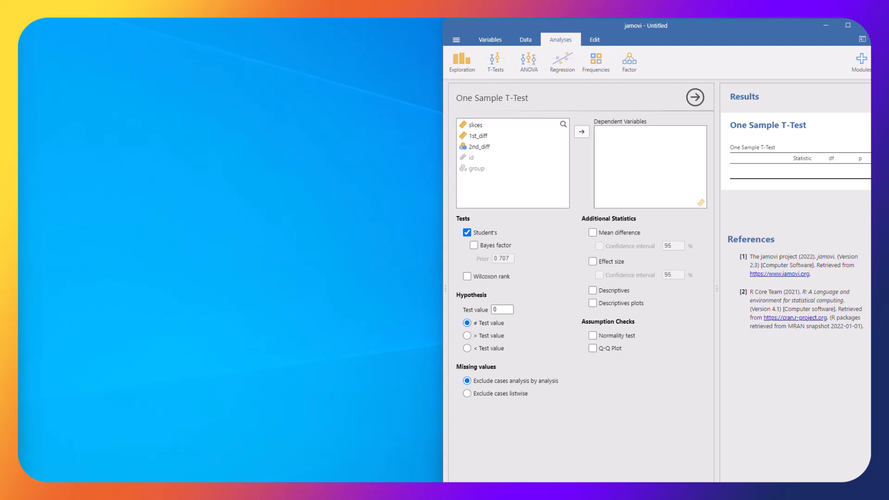
pyautogui.moveTo(20, 67); pyautogui.dragTo(312, 55)
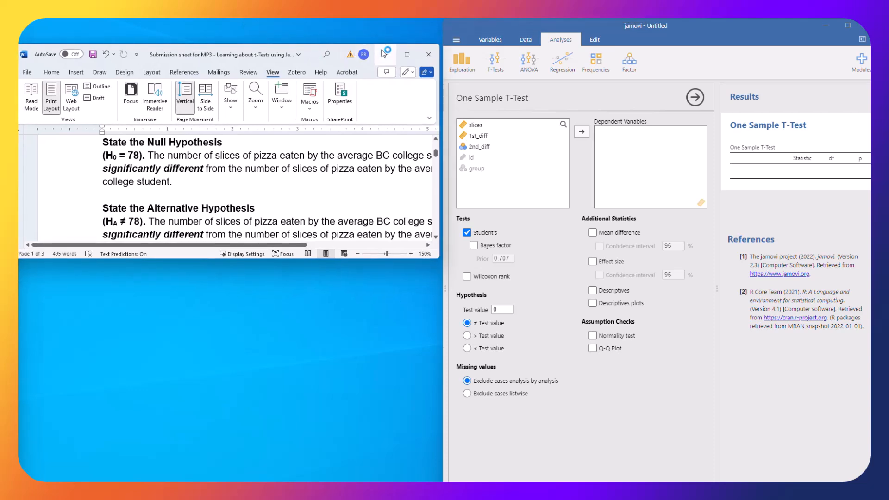
pyautogui.moveTo(408, 57)
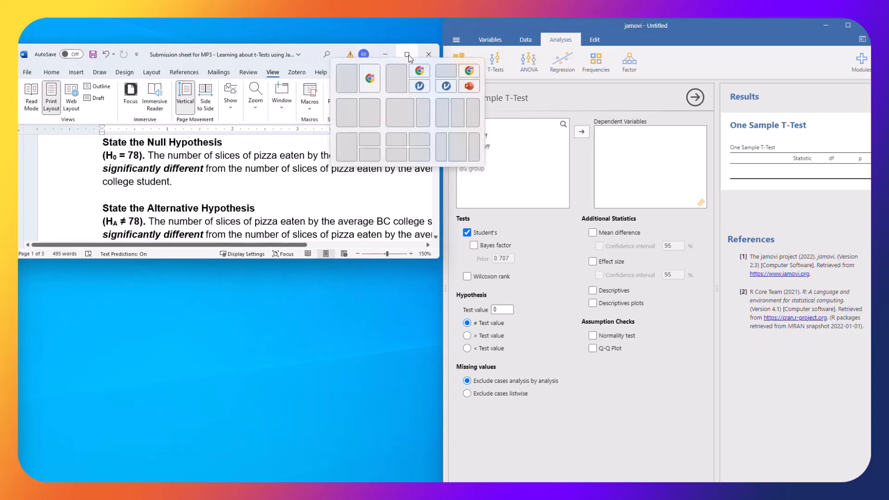
pyautogui.click(346, 108)
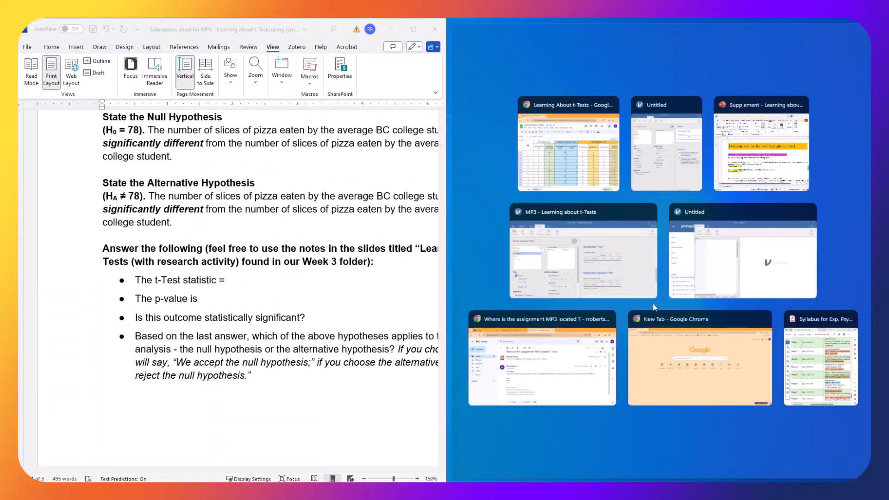
pyautogui.click(632, 265)
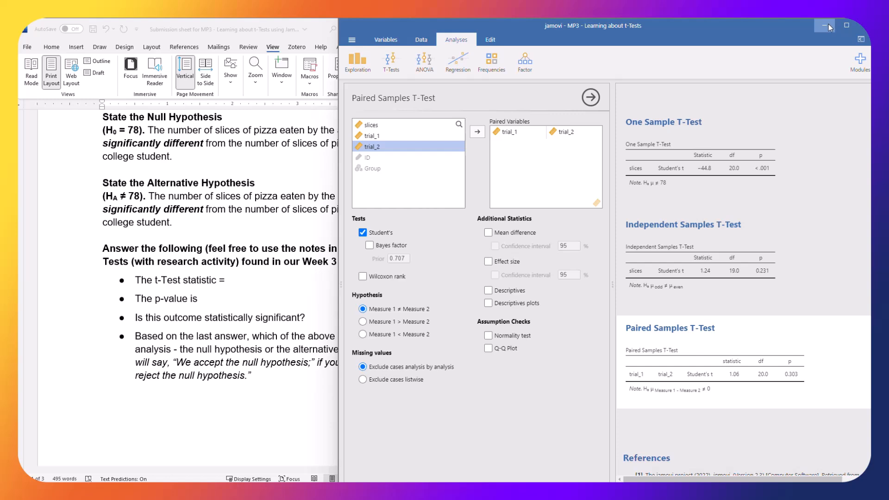
pyautogui.click(845, 24)
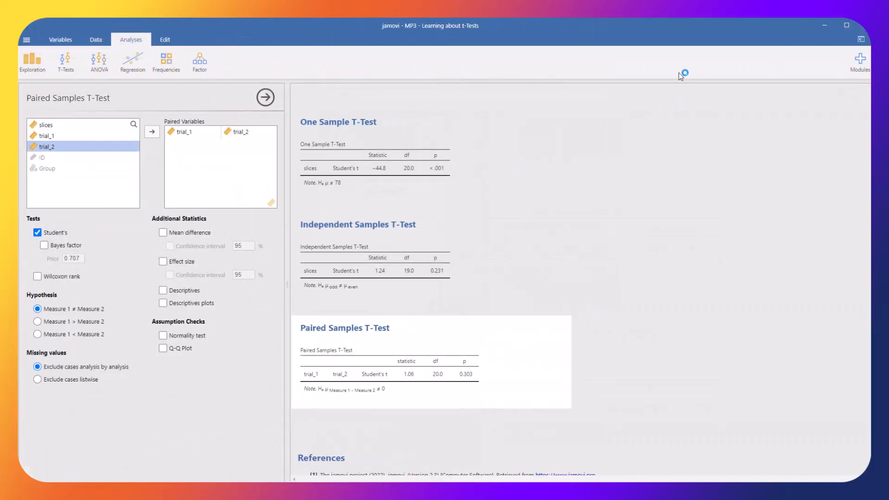
pyautogui.click(864, 26)
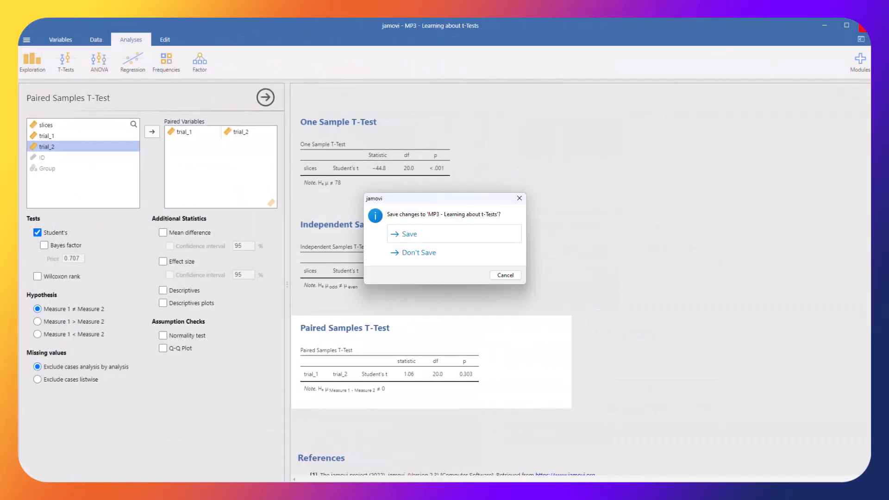
pyautogui.click(505, 275)
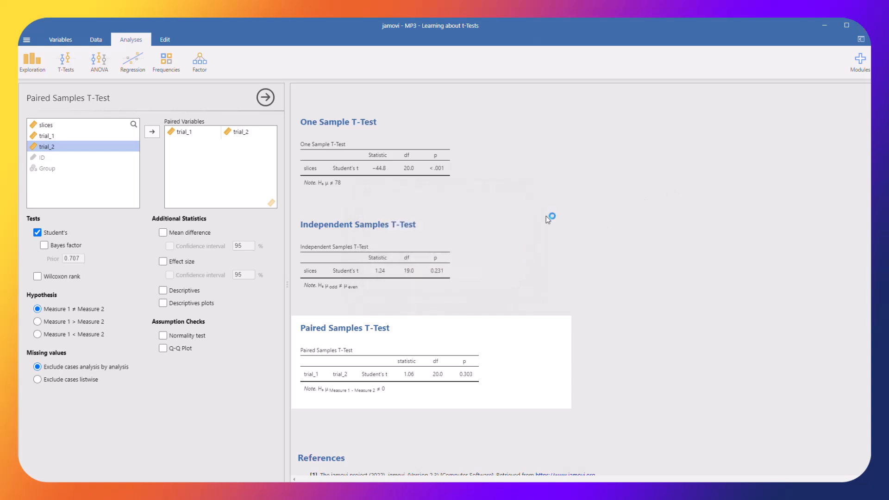
pyautogui.click(824, 26)
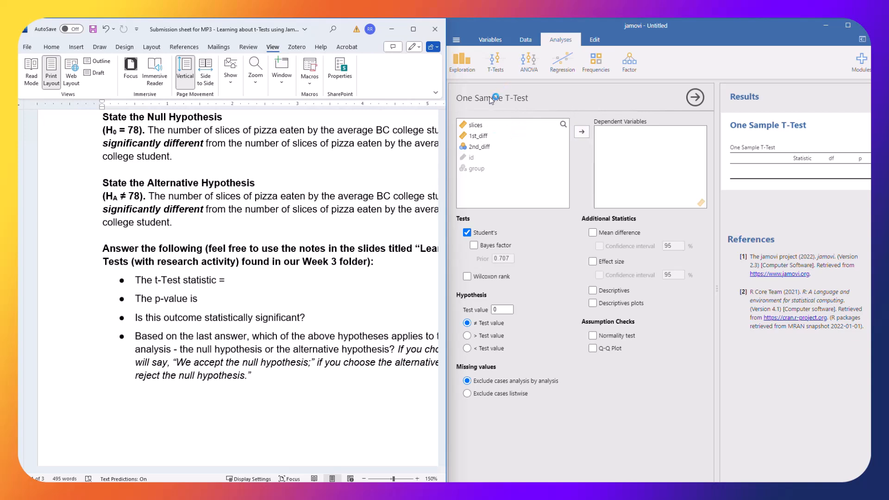
# Step: Show the submission sheet from its title and zoom it out to 110%
pyautogui.scroll(5, 277, 221)
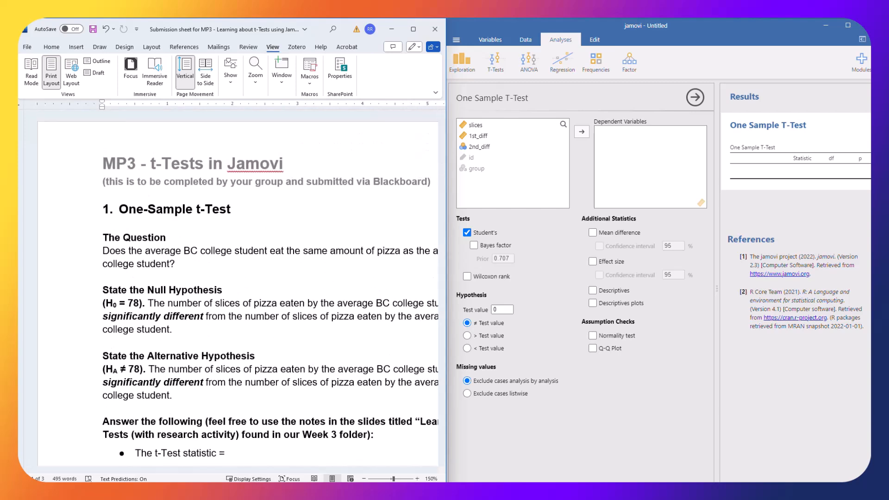
pyautogui.click(365, 479)
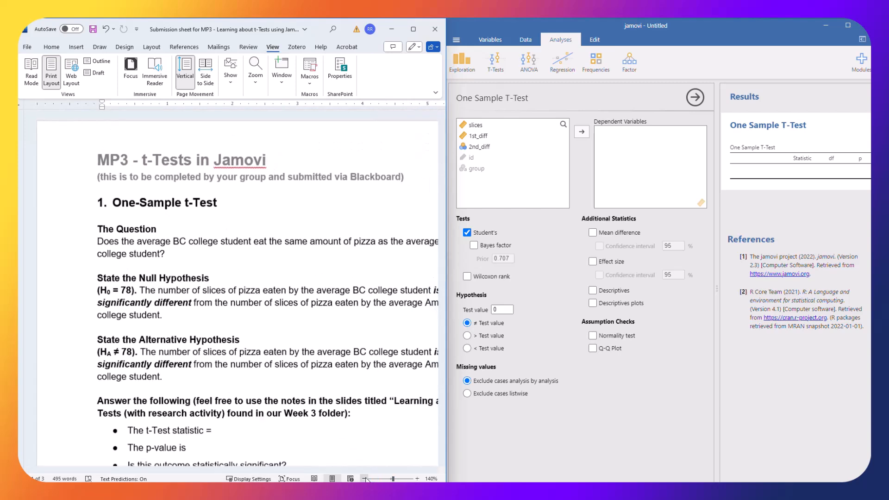
pyautogui.click(365, 478)
pyautogui.click(365, 478)
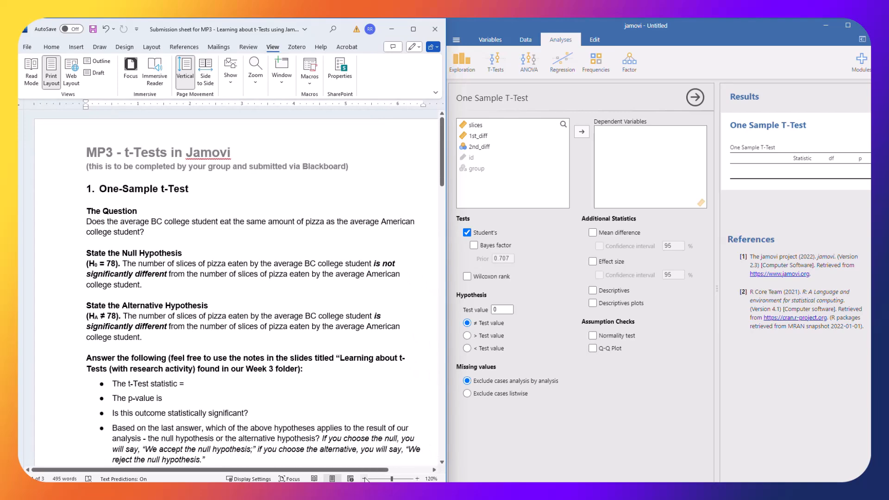
pyautogui.click(365, 478)
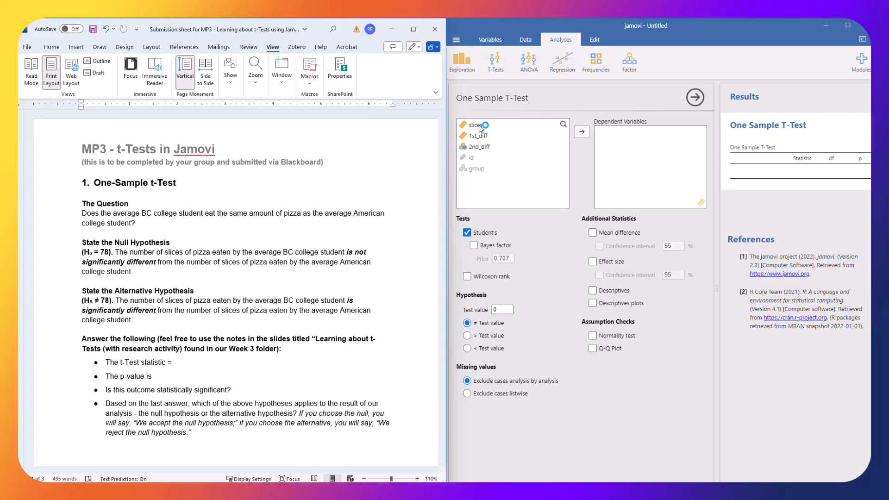
# Step: Assign slices as the dependent variable of the One Sample T-Test and set the test value to 78
pyautogui.moveTo(481, 128); pyautogui.dragTo(616, 133)
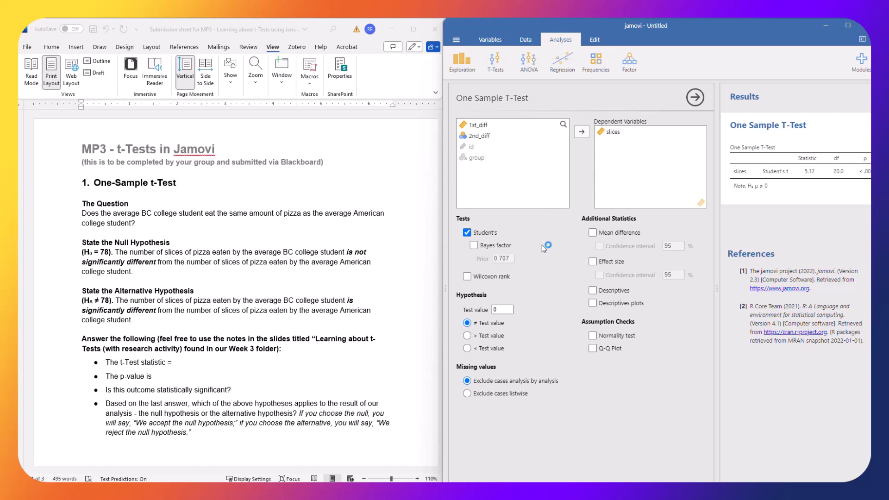
pyautogui.click(510, 309)
pyautogui.click(102, 251)
pyautogui.click(123, 261)
pyautogui.click(103, 253)
pyautogui.click(502, 310)
pyautogui.doubleClick(503, 310)
pyautogui.write('78')
pyautogui.click(859, 176)
pyautogui.click(111, 365)
# Step: Create an Independent Samples T-Test with slices as the dependent variable and group as the grouping variable
pyautogui.click(491, 60)
pyautogui.click(495, 63)
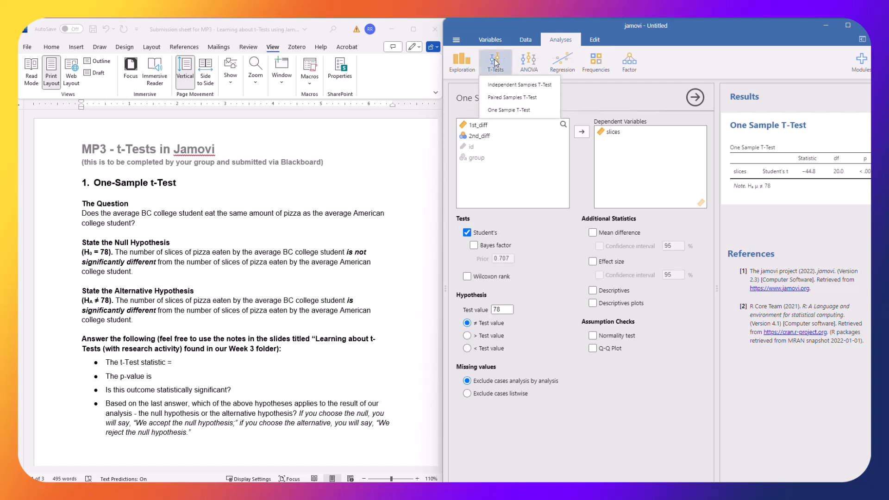
pyautogui.click(499, 87)
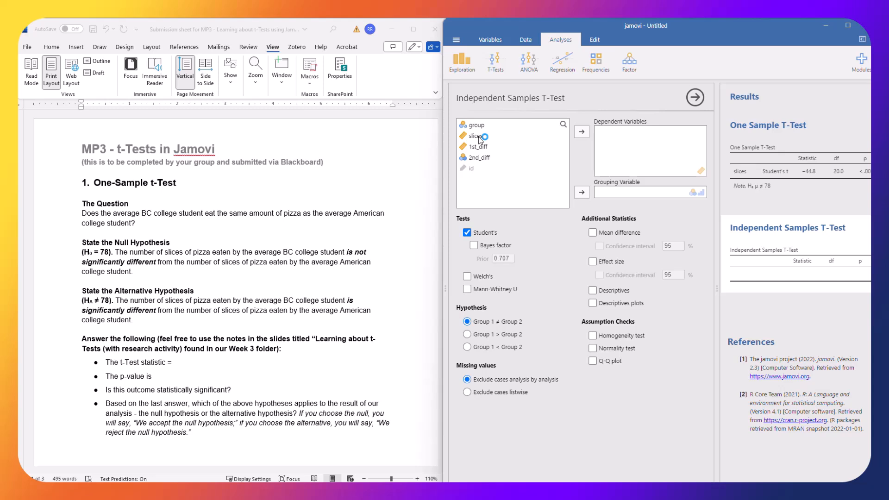
pyautogui.moveTo(480, 139); pyautogui.dragTo(618, 136)
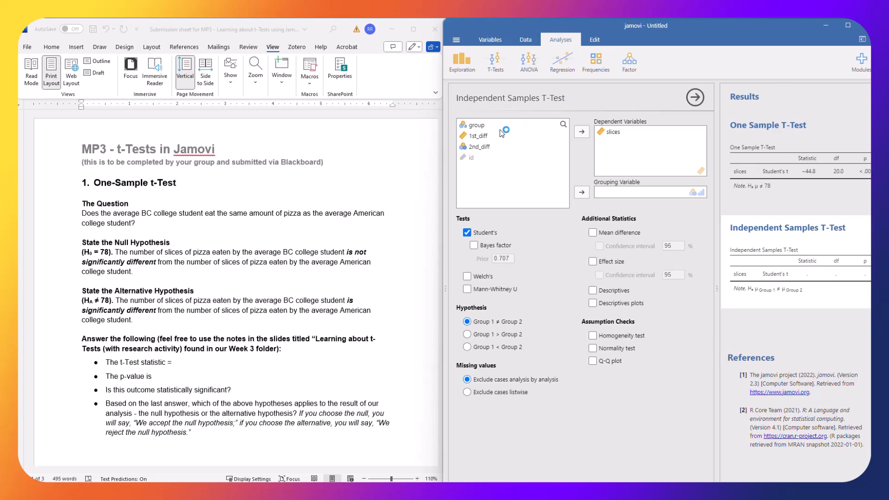
pyautogui.moveTo(476, 128); pyautogui.dragTo(616, 195)
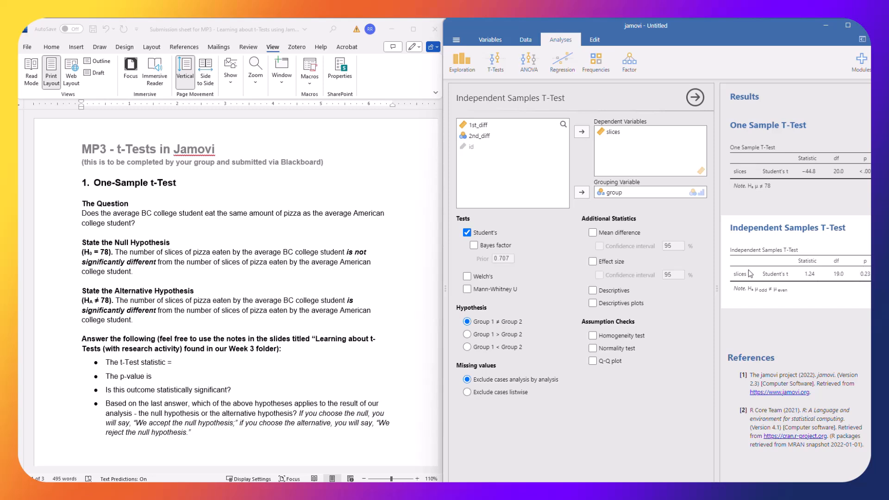
# Step: Start a Paired Samples T-Test and add 1st_diff as the first paired variable
pyautogui.click(498, 65)
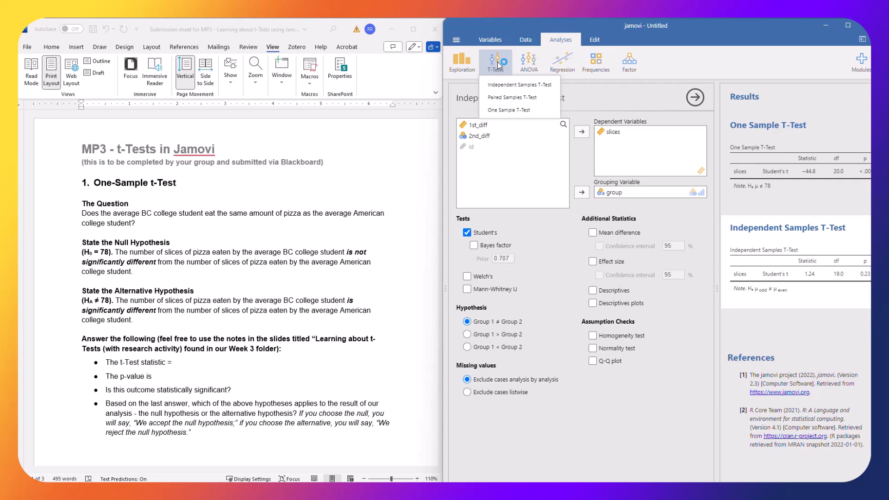
pyautogui.click(499, 101)
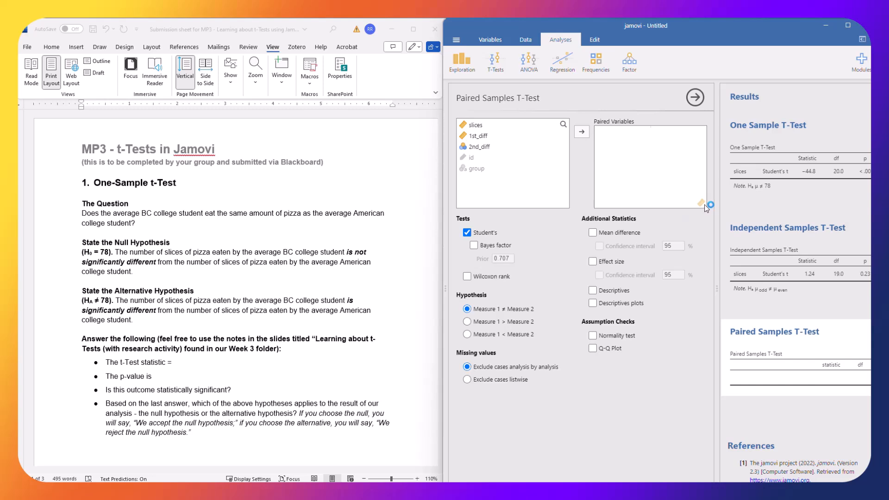
pyautogui.moveTo(483, 135); pyautogui.dragTo(619, 132)
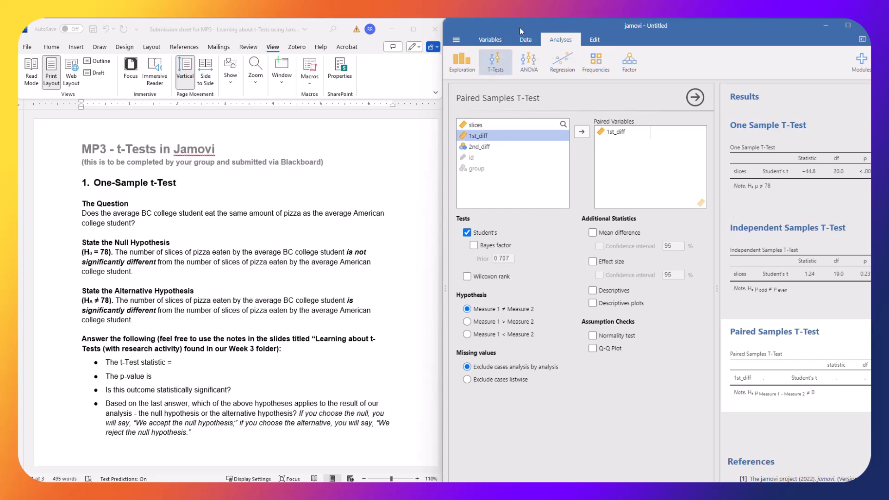
# Step: Set the measure type of the 2nd_diff variable to Continuous
pyautogui.click(531, 43)
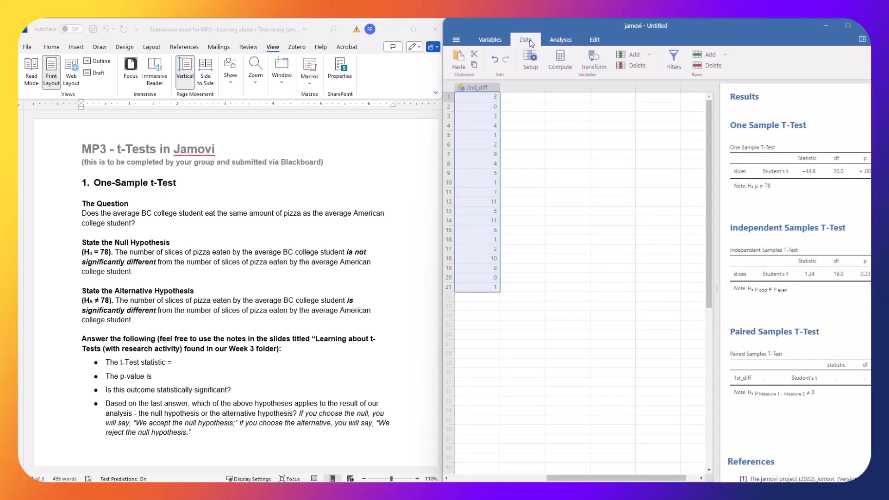
pyautogui.doubleClick(477, 87)
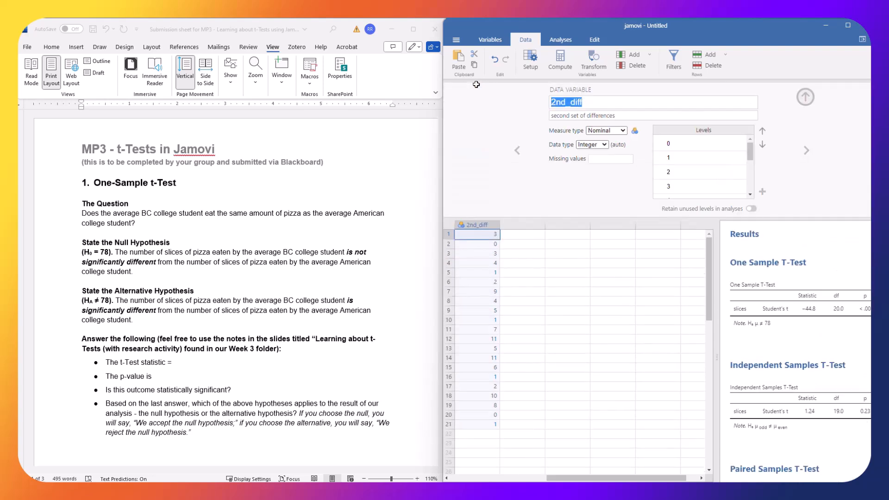
pyautogui.click(620, 131)
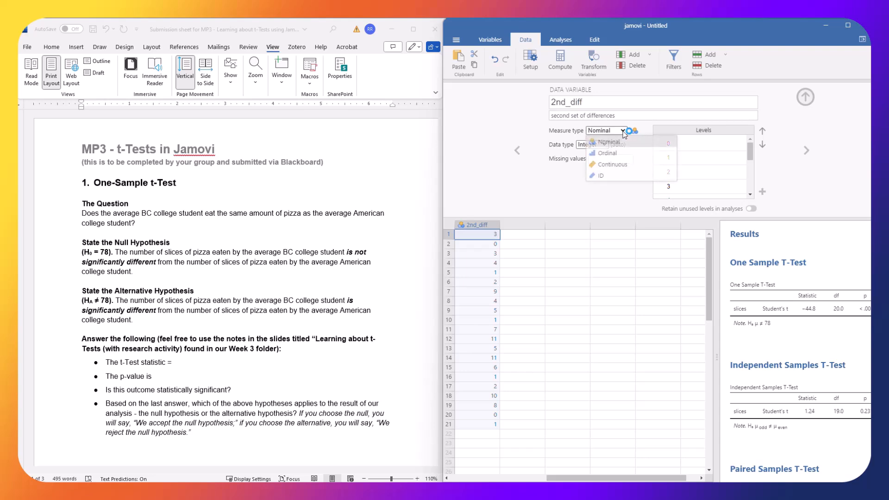
pyautogui.click(614, 165)
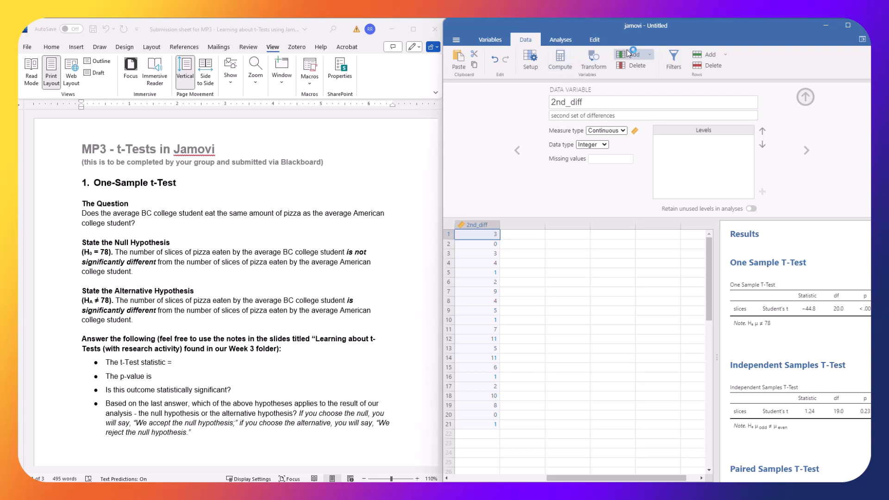
# Step: Create a new Paired Samples T-Test with 1st_diff and 2nd_diff as the paired variables
pyautogui.click(561, 40)
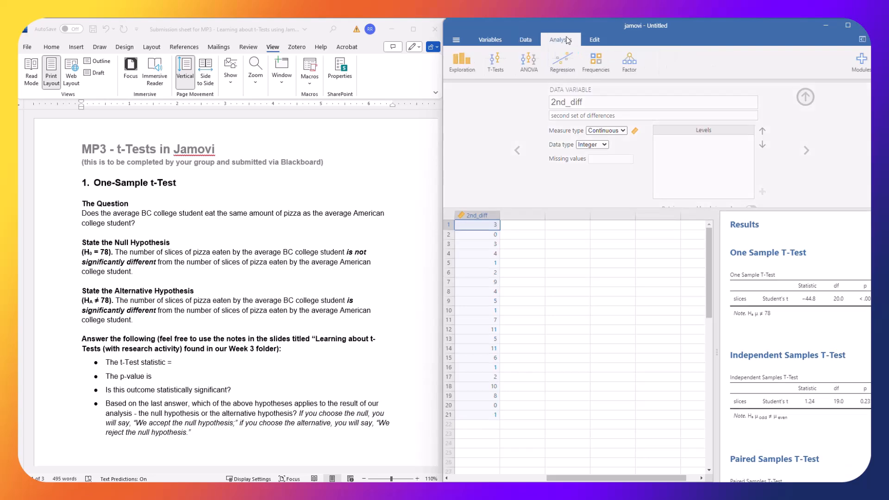
pyautogui.click(500, 66)
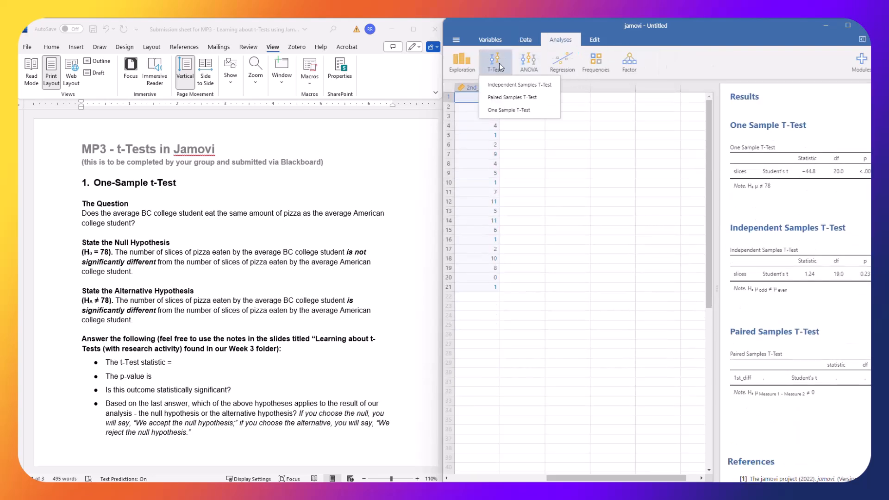
pyautogui.click(506, 98)
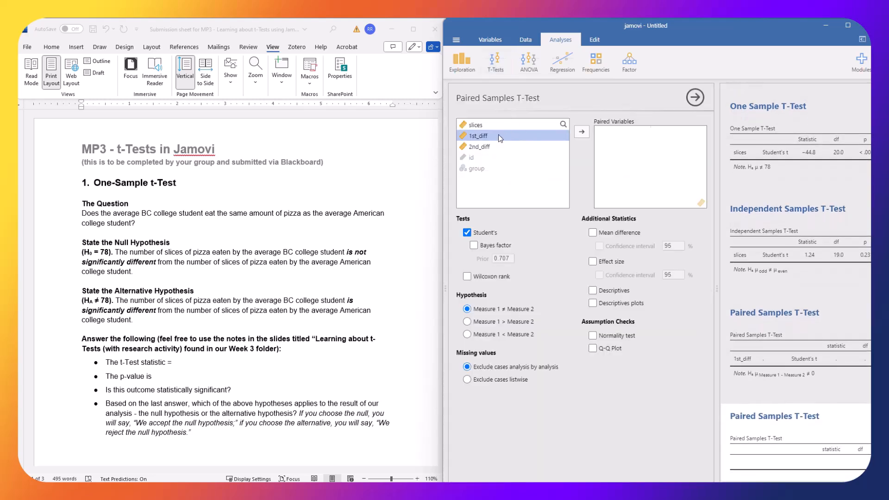
pyautogui.moveTo(498, 135); pyautogui.dragTo(635, 128)
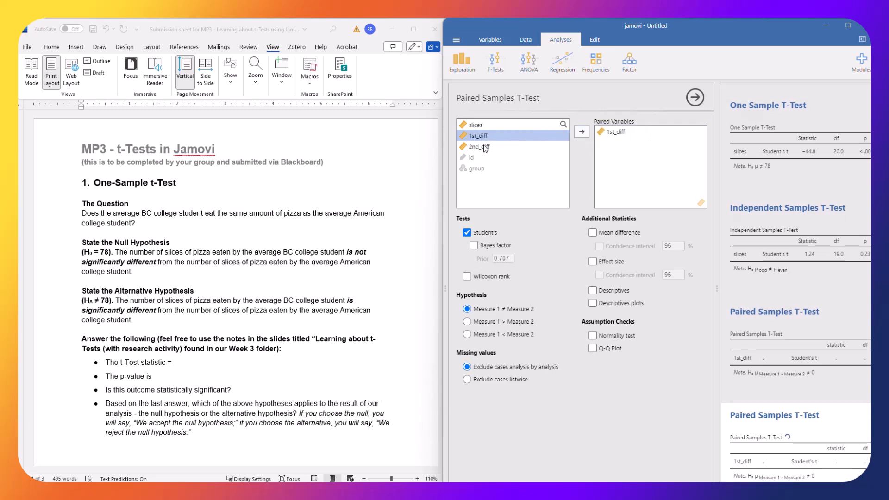
pyautogui.click(566, 146)
pyautogui.moveTo(566, 146); pyautogui.dragTo(671, 134)
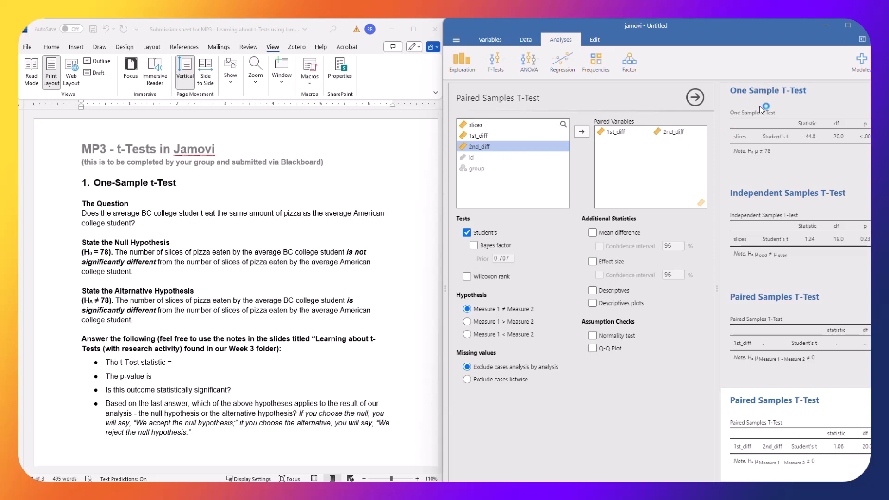
# Step: Reposition and widen the jamovi window so the full t-test result tables, including the p column, fit in view
pyautogui.scroll(-2, 859, 366)
pyautogui.scroll(-2, 794, 399)
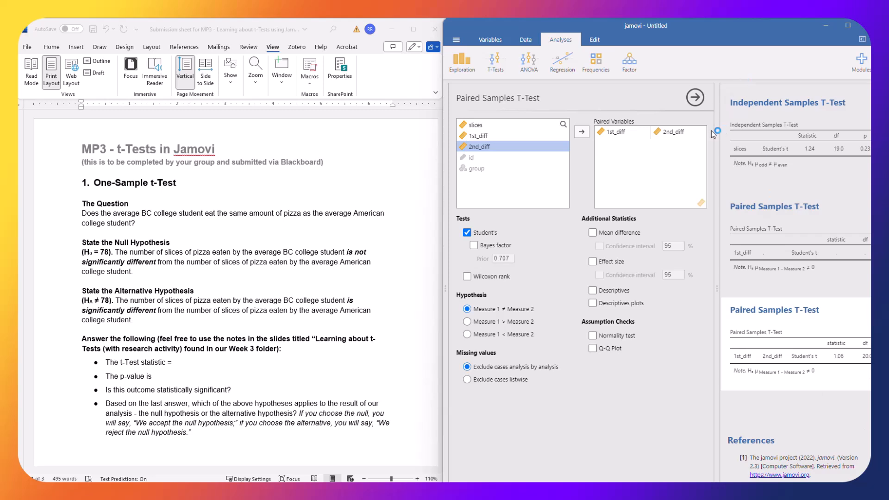
pyautogui.moveTo(738, 25); pyautogui.dragTo(679, 30)
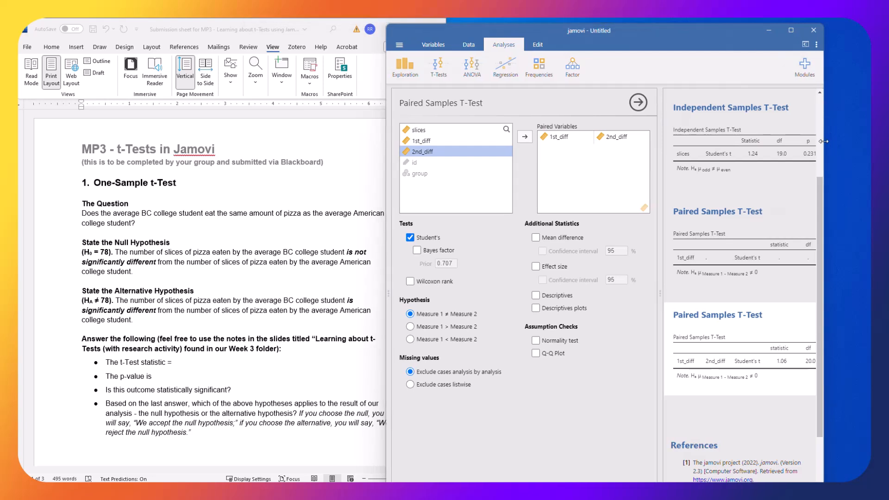
pyautogui.moveTo(826, 140); pyautogui.dragTo(876, 140)
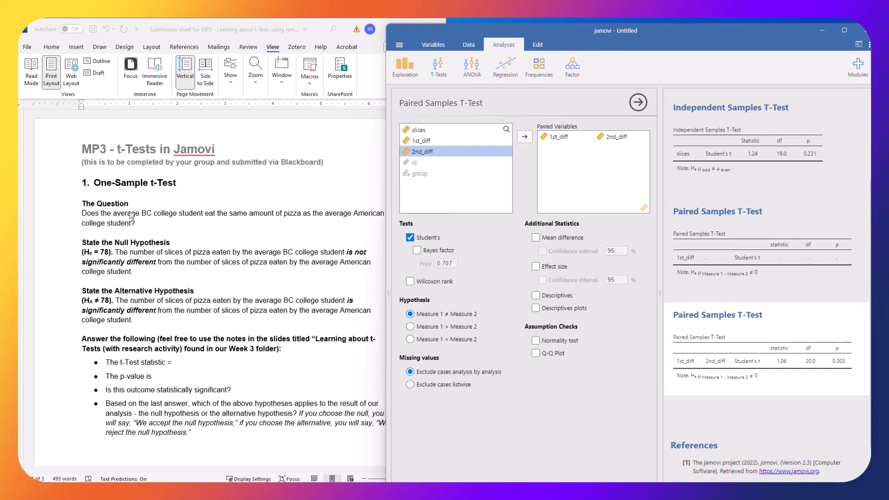
# Step: In the submission sheet's Paired-Samples section, replace the null hypothesis formula with "(mean 1 = mean 2)."
pyautogui.scroll(-5, 139, 223)
pyautogui.scroll(-6, 142, 227)
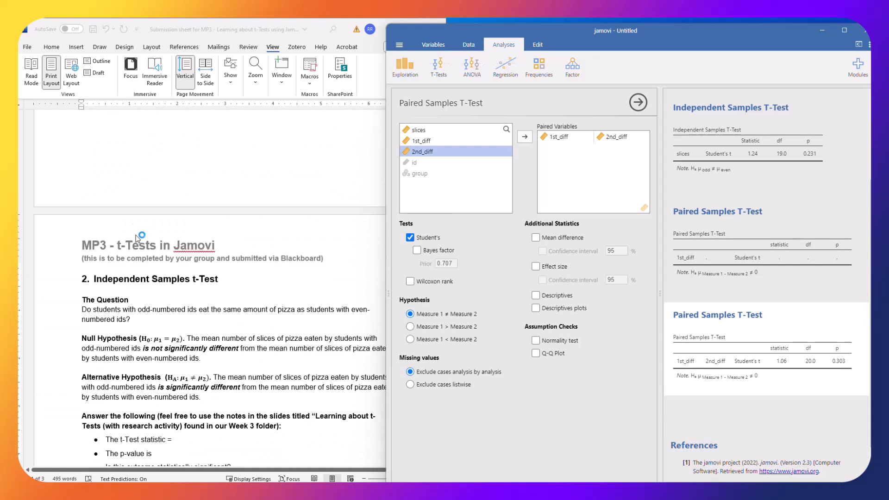
pyautogui.scroll(-2, 106, 219)
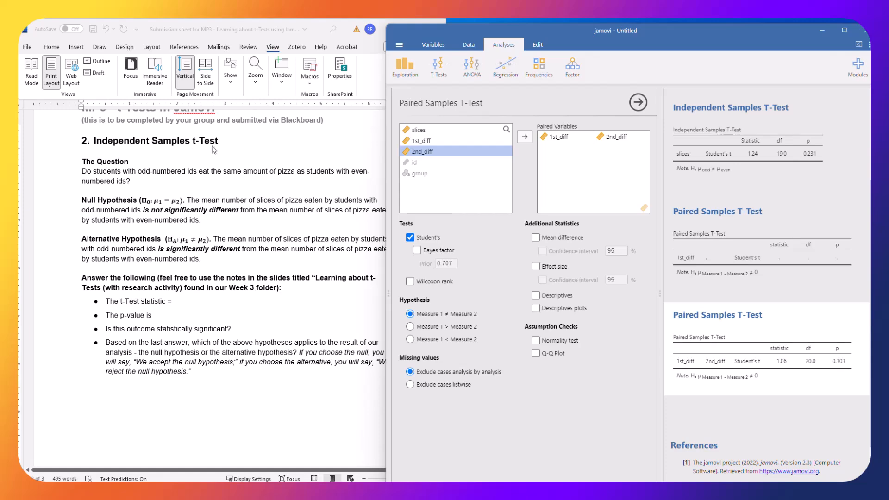
pyautogui.scroll(-5, 216, 151)
pyautogui.scroll(-7, 197, 174)
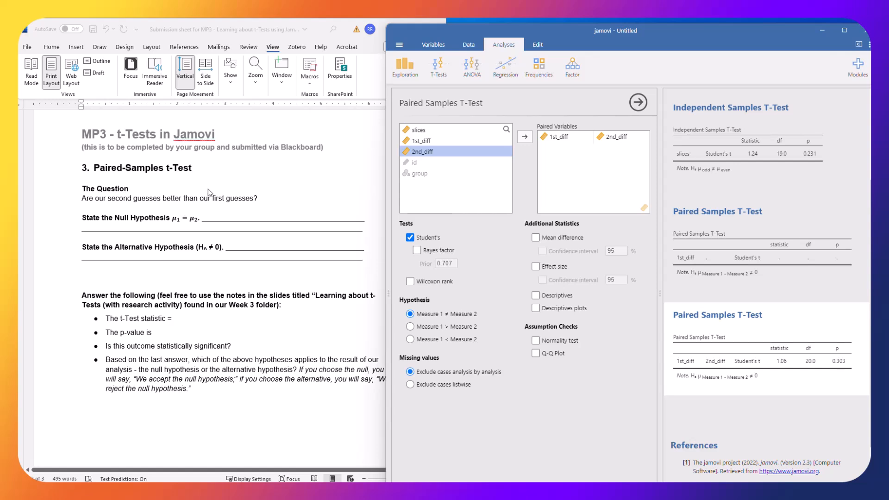
pyautogui.scroll(1, 219, 175)
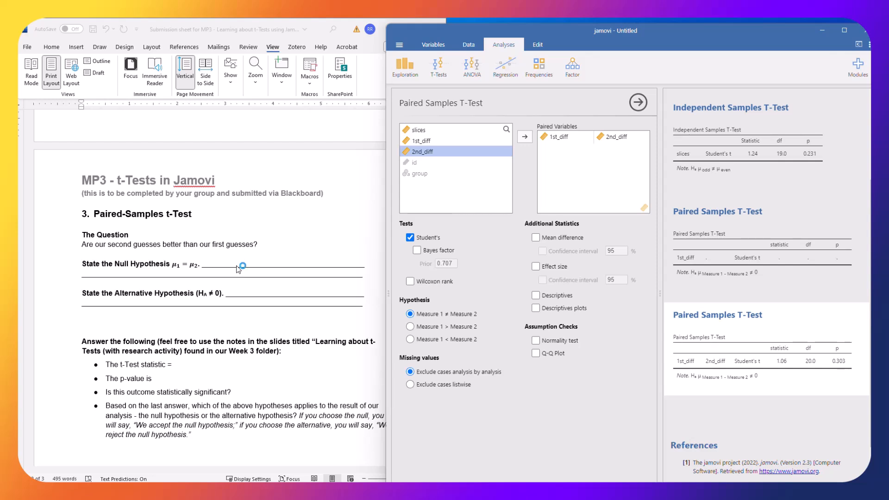
pyautogui.click(190, 268)
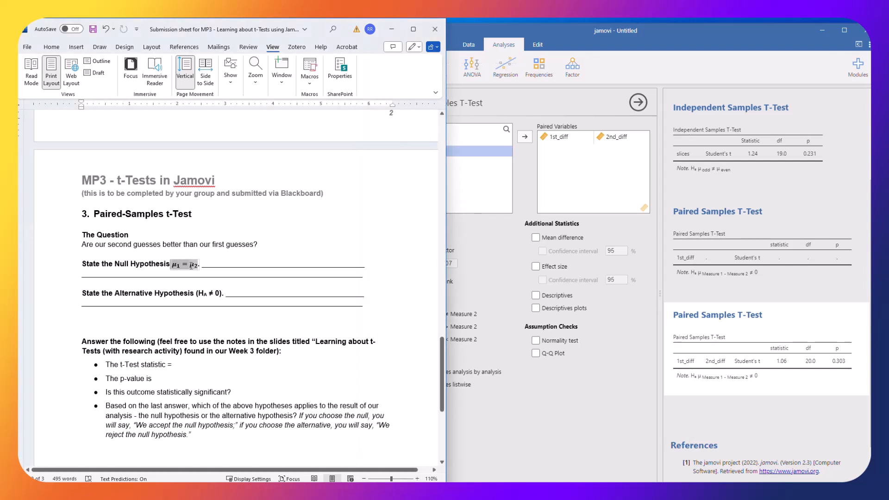
pyautogui.doubleClick(190, 266)
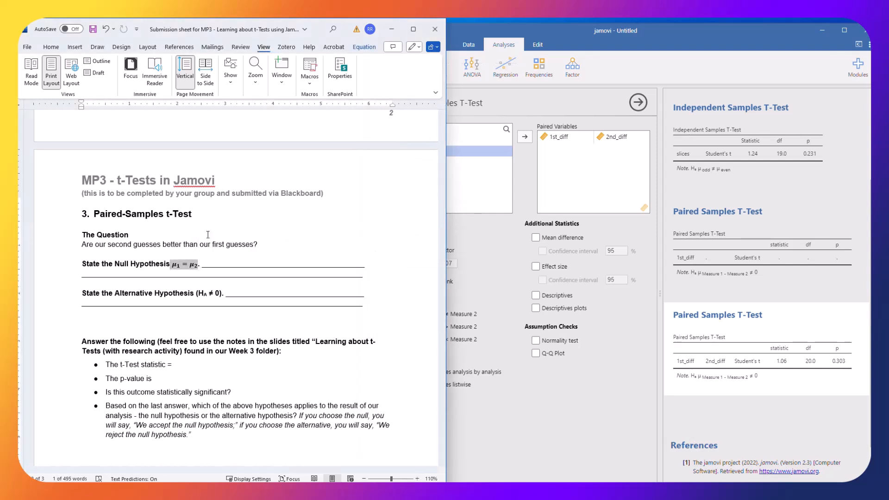
pyautogui.hotkey('ctrl', 'z')
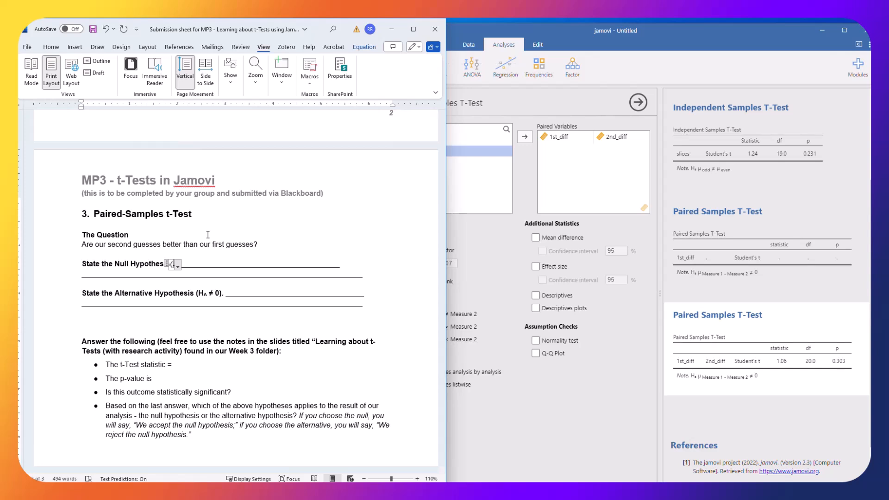
pyautogui.write('mean 1 = mean 2).')
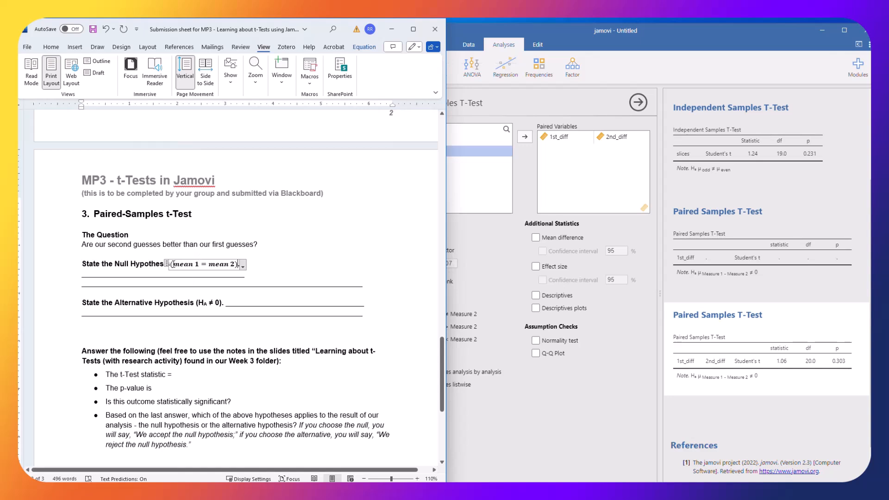
# Step: Replace the bracketed Hₐ ≠ 0 in the Paired-Samples alternative hypothesis with "mean"
pyautogui.moveTo(172, 263); pyautogui.dragTo(235, 265)
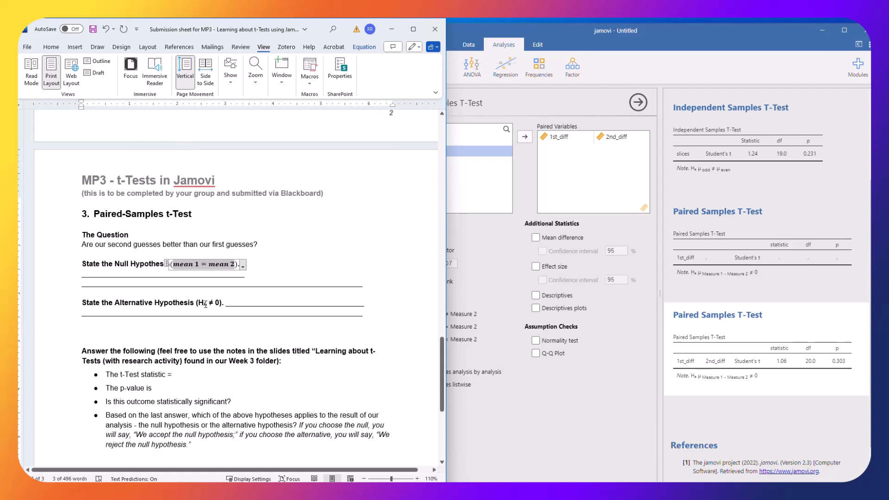
pyautogui.moveTo(198, 302); pyautogui.dragTo(221, 300)
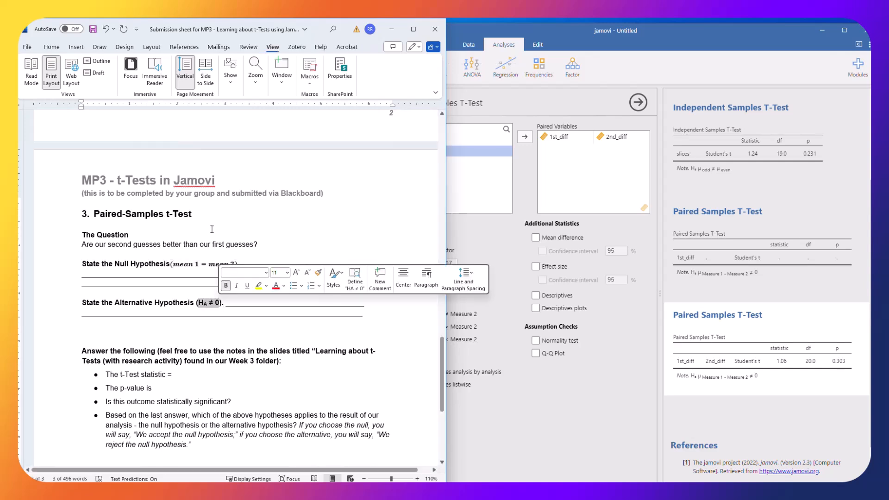
pyautogui.write('meani')
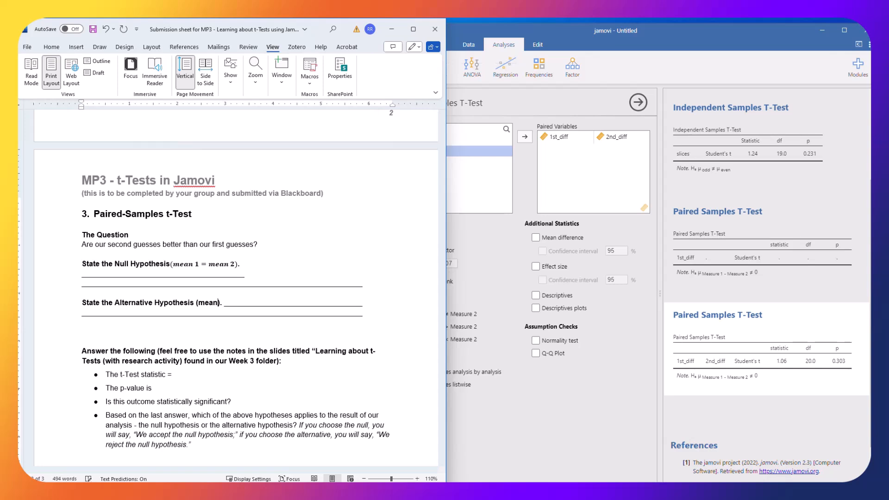
# Step: Replace the Paired-Samples null hypothesis formula with a copy of (H₀: μ₁ = μ₂) from the Independent Samples section
pyautogui.scroll(7, 237, 211)
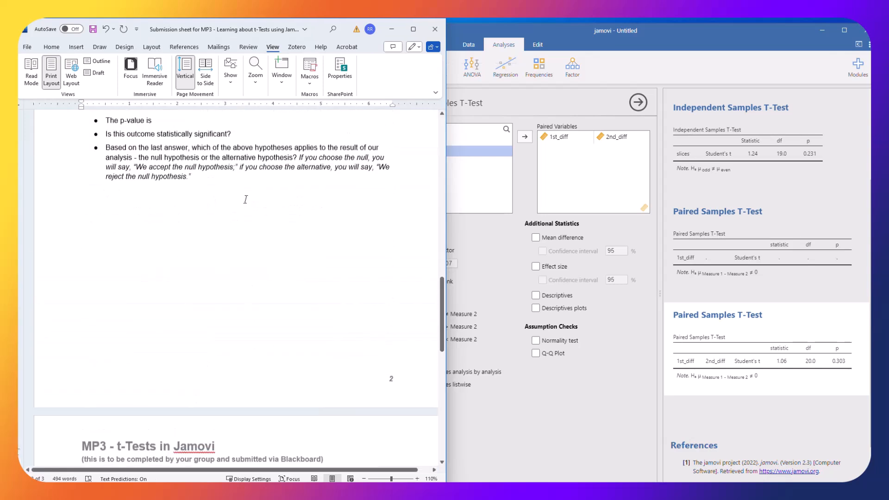
pyautogui.scroll(3, 237, 211)
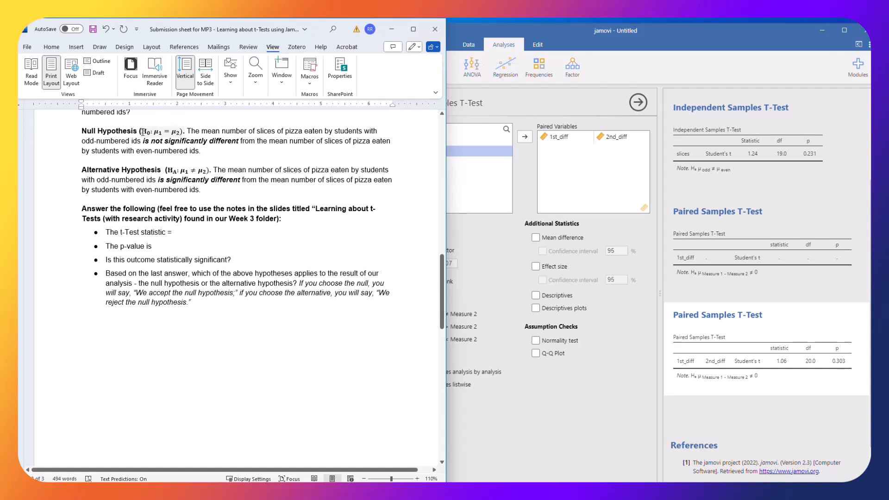
pyautogui.moveTo(141, 132); pyautogui.dragTo(184, 132)
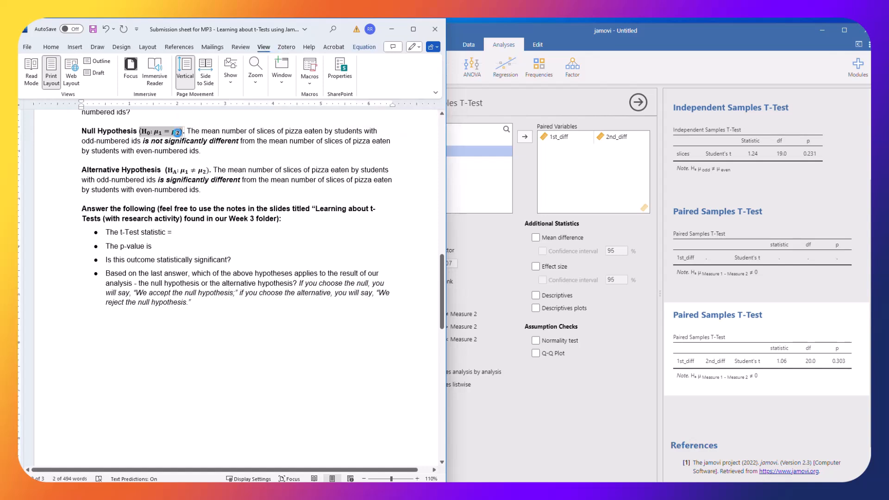
pyautogui.scroll(-6, 145, 193)
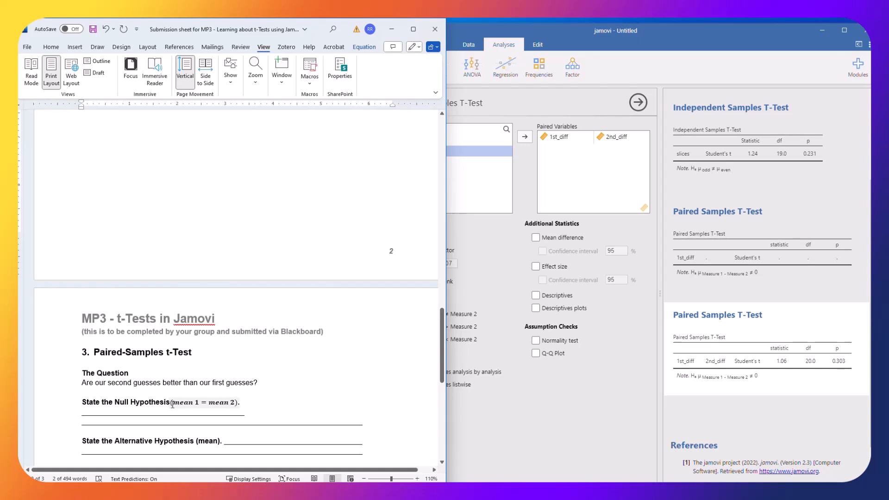
pyautogui.moveTo(170, 403); pyautogui.dragTo(246, 403)
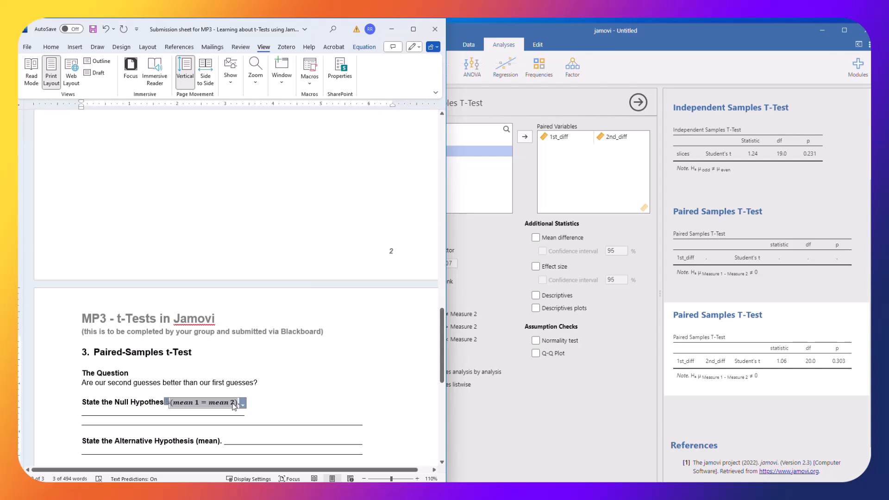
pyautogui.write('(H0: μ1 = μ2).')
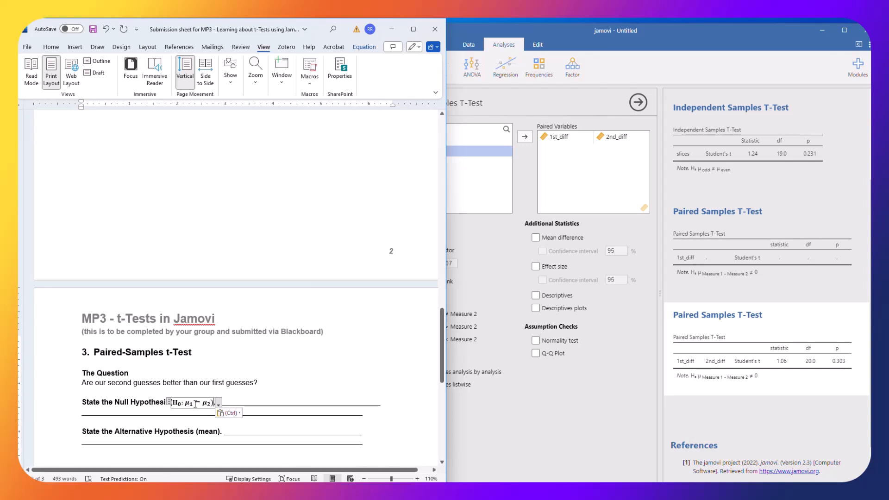
# Step: Copy (Hₐ: μ₁ ≠ μ₂) from the Independent Samples section over the bracketed "mean" in the Paired-Samples alternative hypothesis
pyautogui.scroll(15, 195, 370)
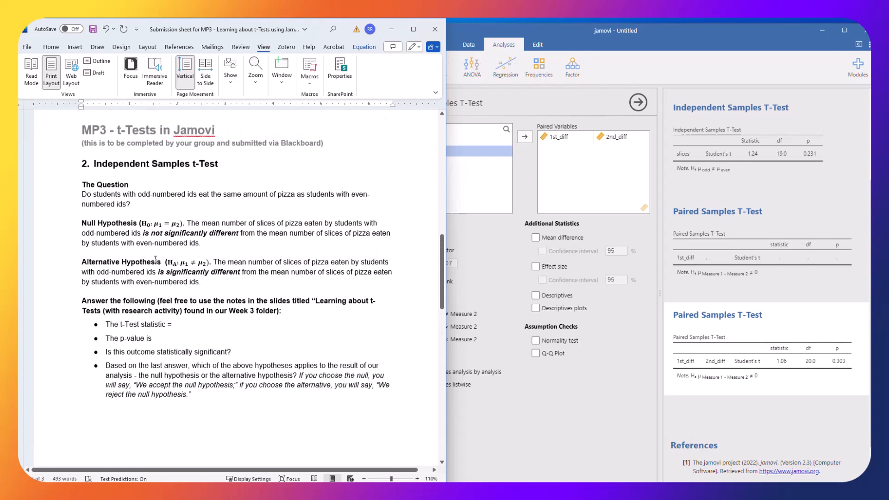
pyautogui.click(168, 261)
pyautogui.moveTo(166, 262); pyautogui.dragTo(205, 263)
pyautogui.hotkey('ctrl', 'c')
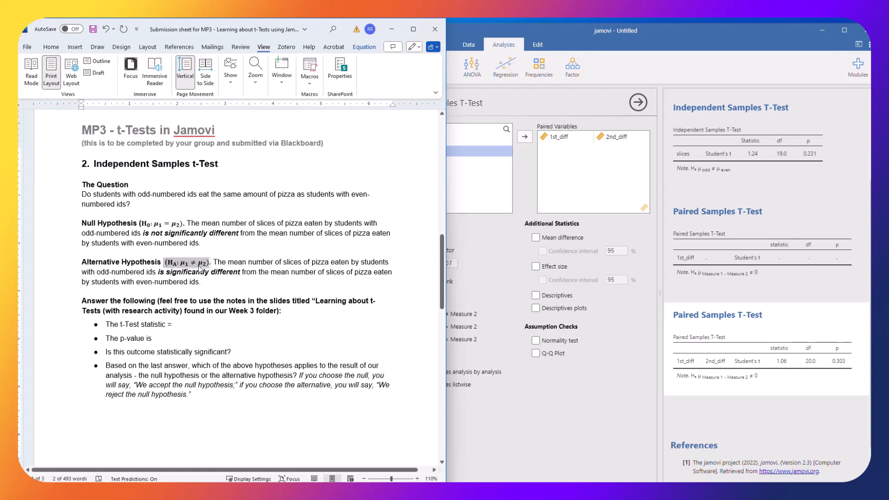
pyautogui.scroll(-5, 205, 287)
pyautogui.scroll(-6, 206, 311)
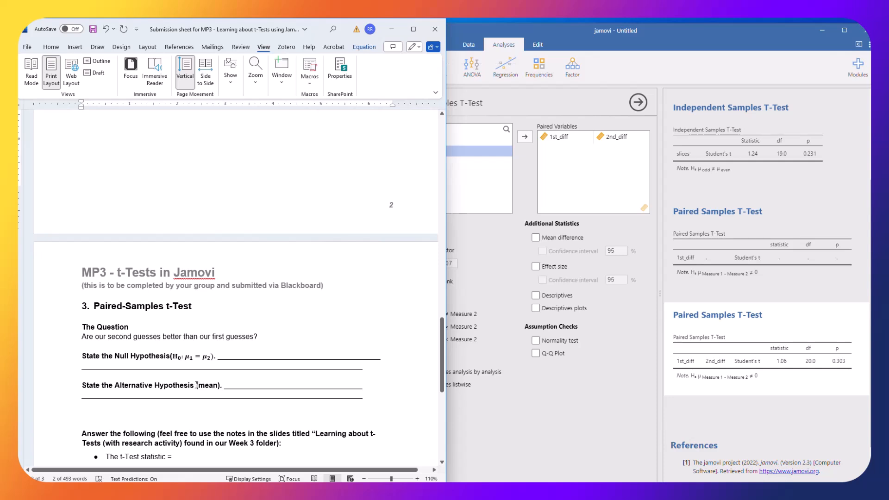
pyautogui.moveTo(198, 386); pyautogui.dragTo(217, 384)
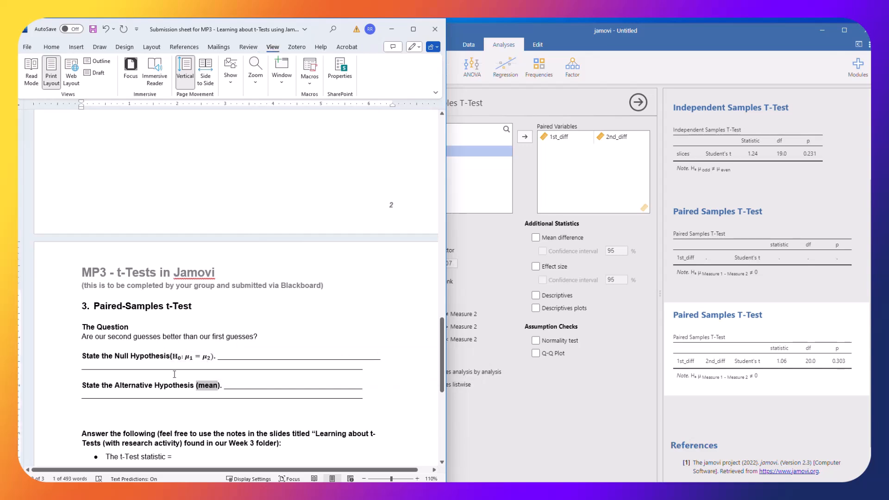
pyautogui.hotkey('ctrl', 'v')
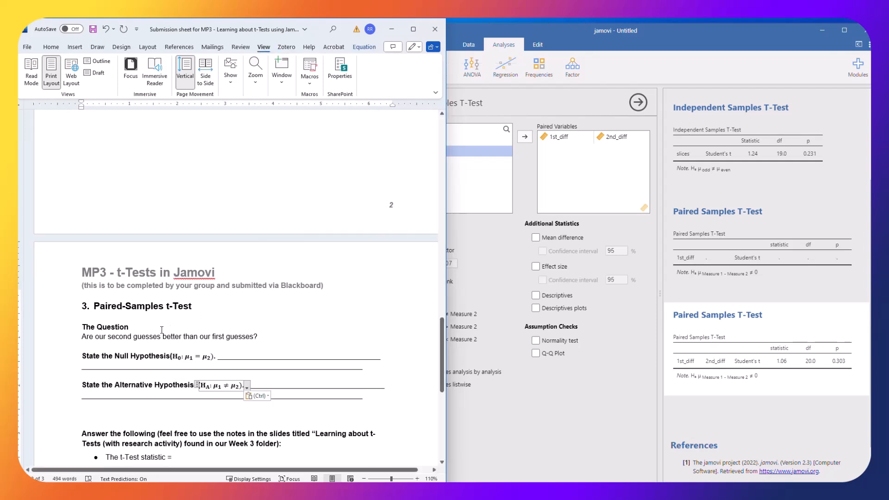
# Step: In the Paired-Samples question, replace "better" with "different" so it asks whether the second guesses are different than the first guesses
pyautogui.moveTo(163, 337); pyautogui.dragTo(186, 337)
pyautogui.write('differe')
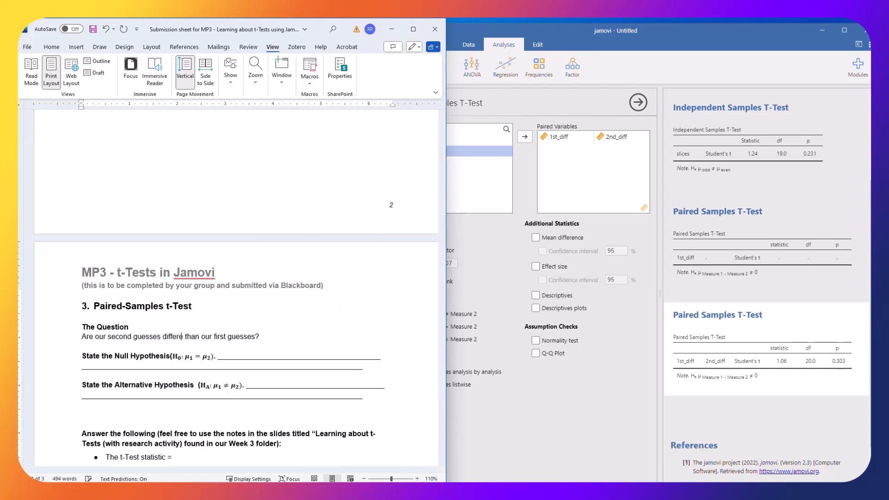
pyautogui.write('nt')
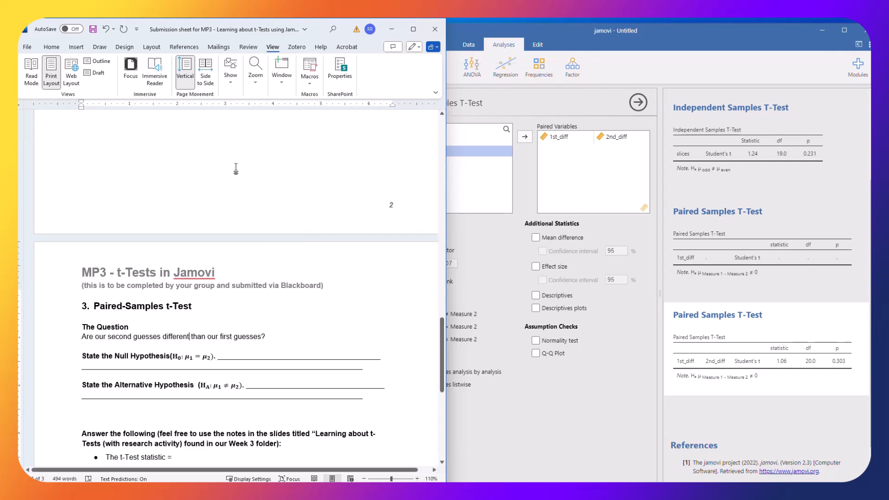
# Step: Compare the worded Independent Samples null and alternative hypotheses with the Paired-Samples question, blank hypothesis lines and answer prompts
pyautogui.click(191, 359)
pyautogui.scroll(6, 307, 340)
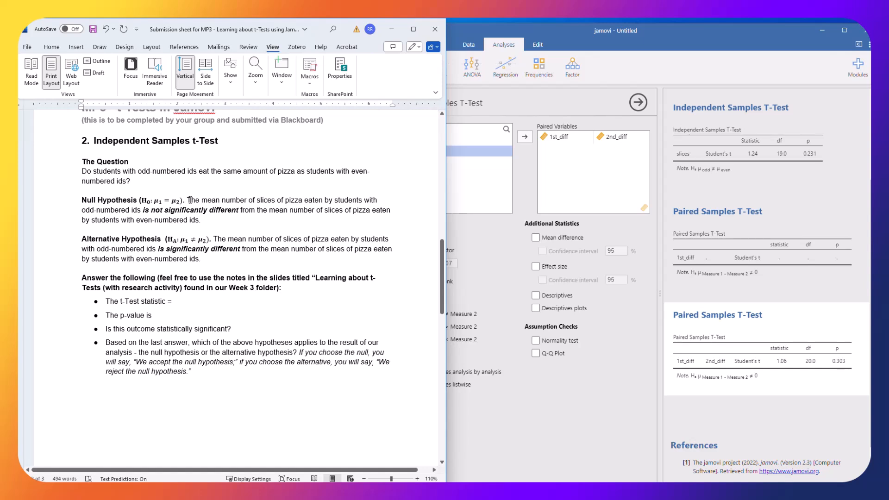
pyautogui.moveTo(193, 199); pyautogui.dragTo(203, 220)
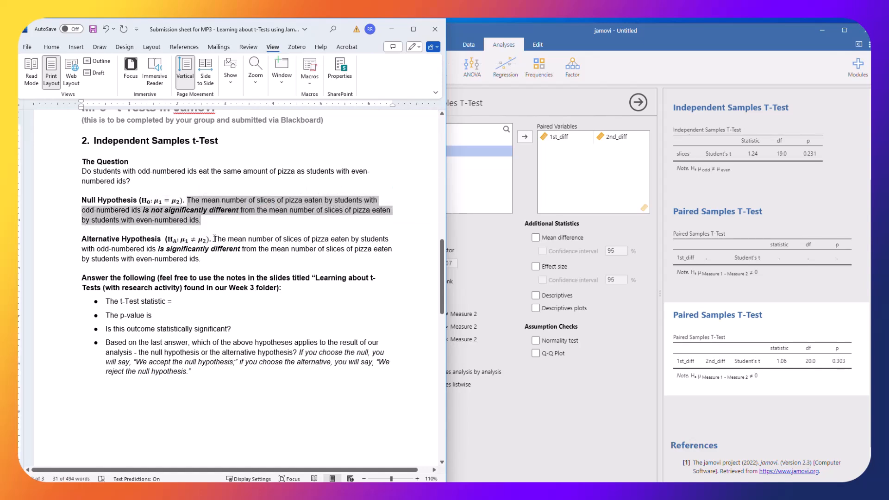
pyautogui.moveTo(214, 239); pyautogui.dragTo(199, 260)
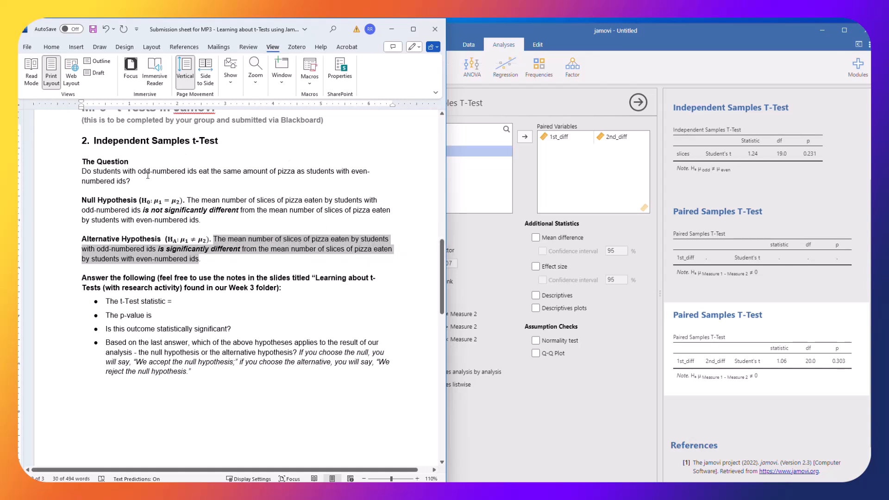
pyautogui.scroll(1, 148, 175)
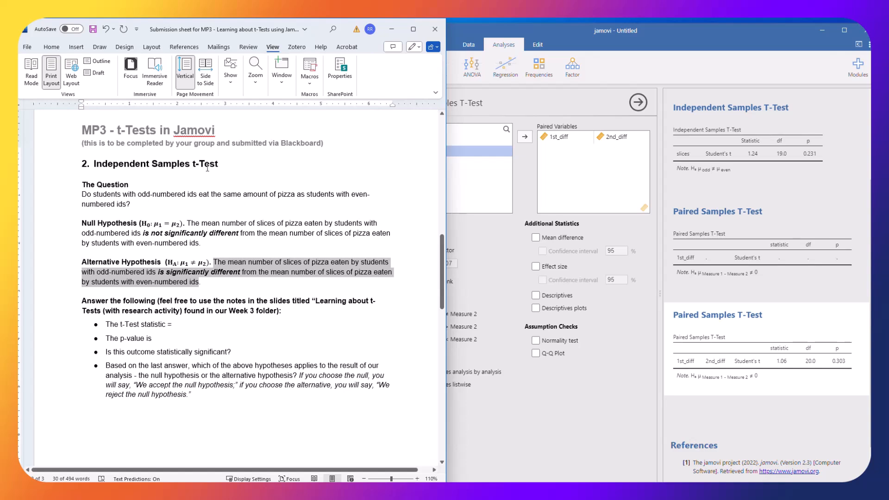
pyautogui.scroll(-8, 207, 168)
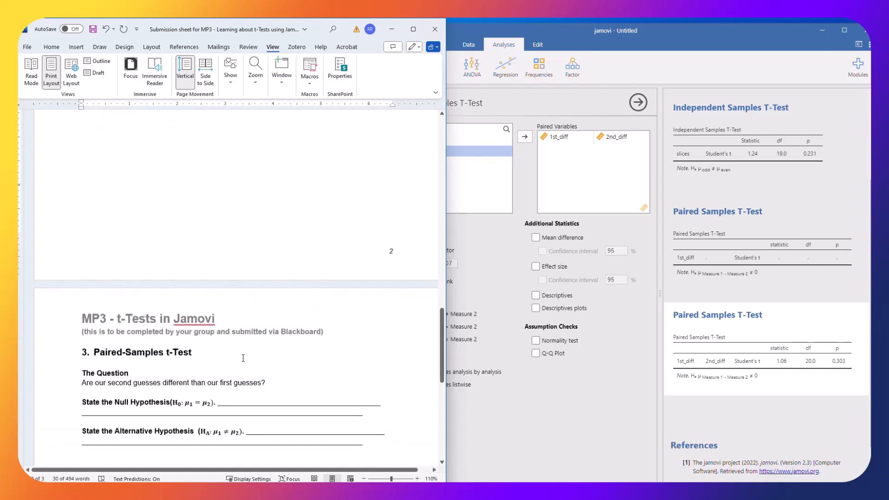
pyautogui.scroll(-2, 243, 358)
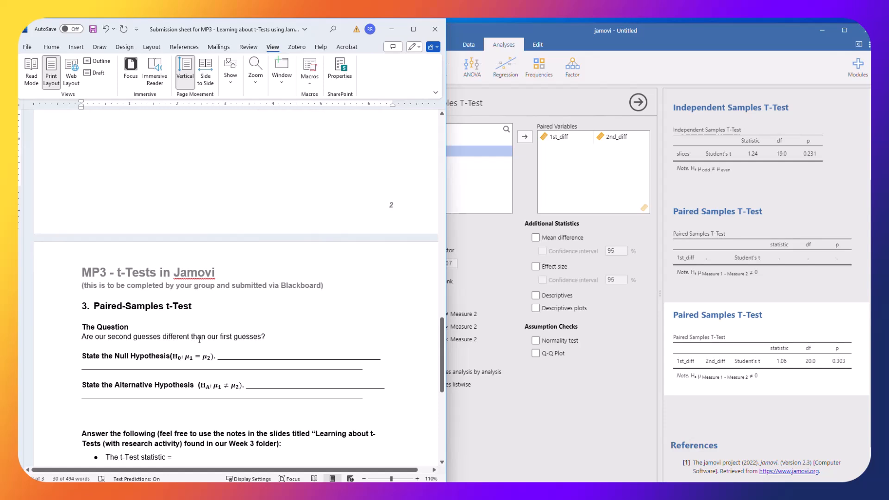
pyautogui.scroll(7, 220, 250)
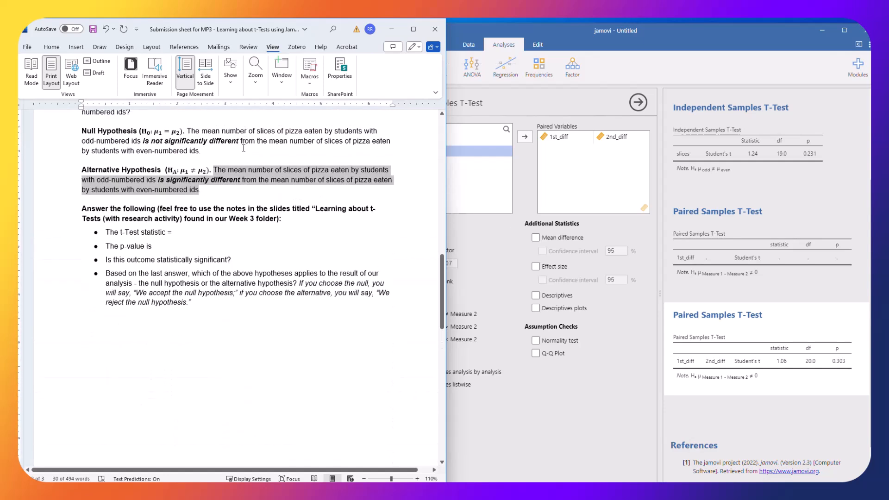
pyautogui.scroll(-7, 242, 183)
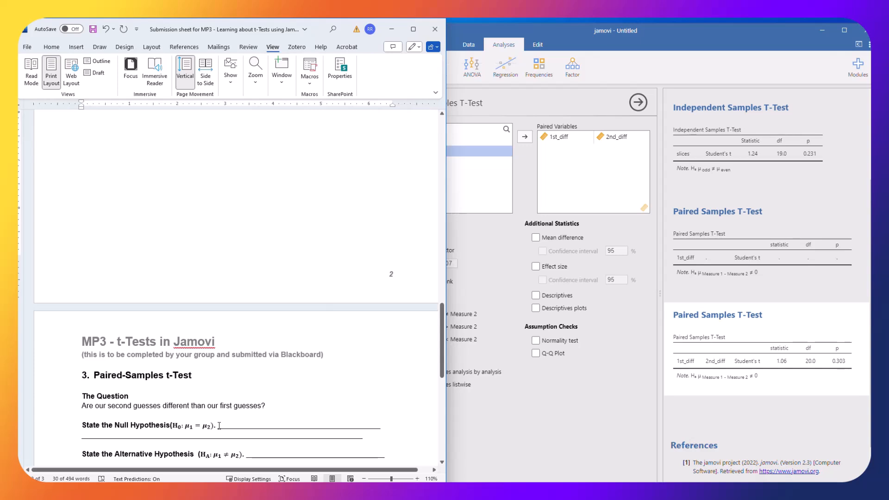
pyautogui.scroll(-3, 219, 426)
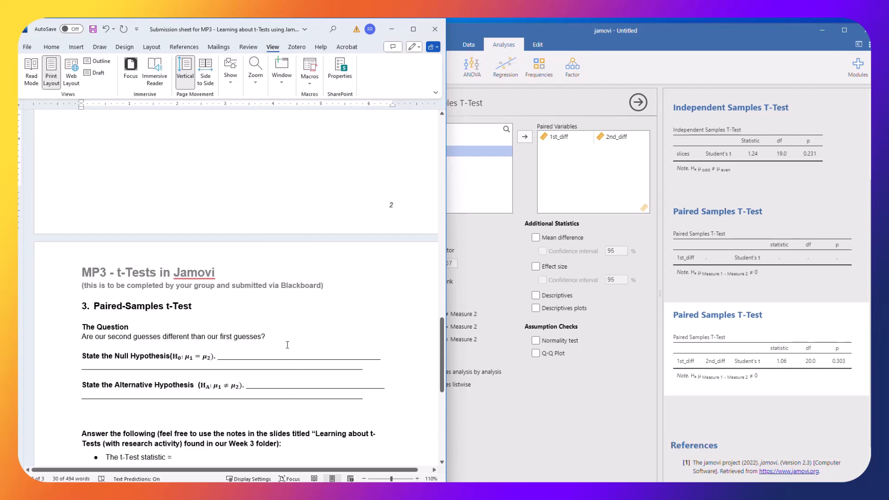
pyautogui.scroll(-3, 313, 347)
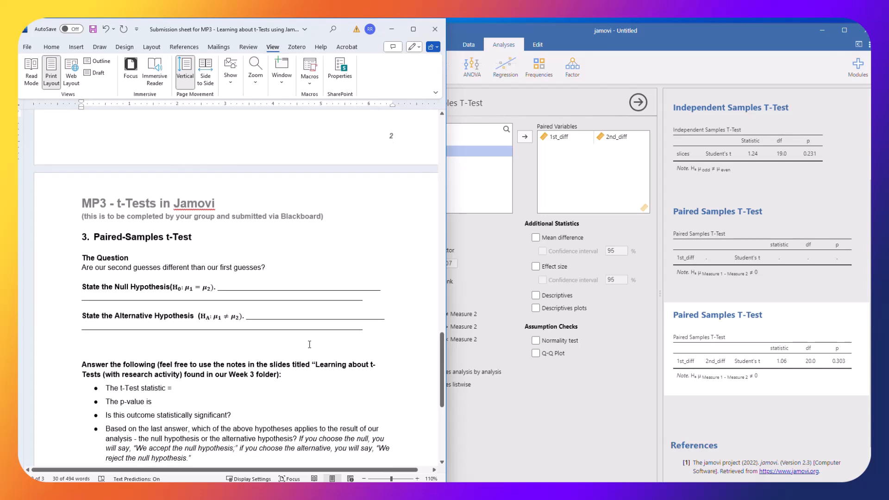
pyautogui.scroll(-2, 308, 341)
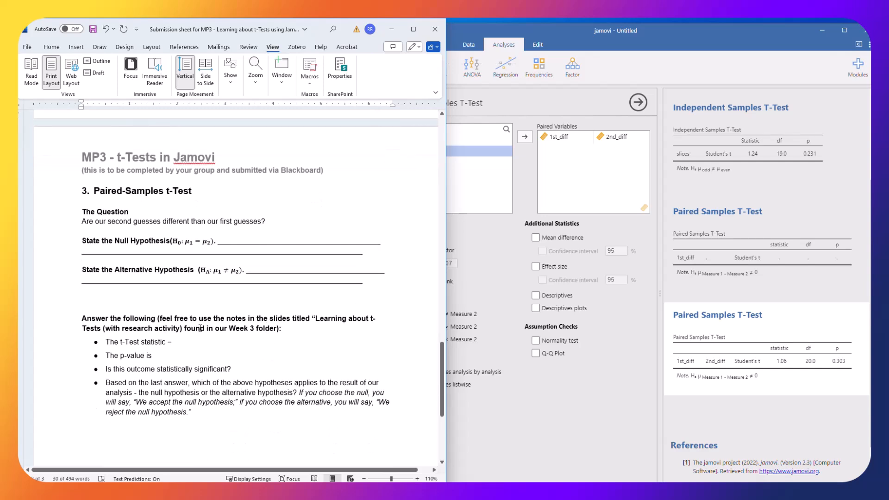